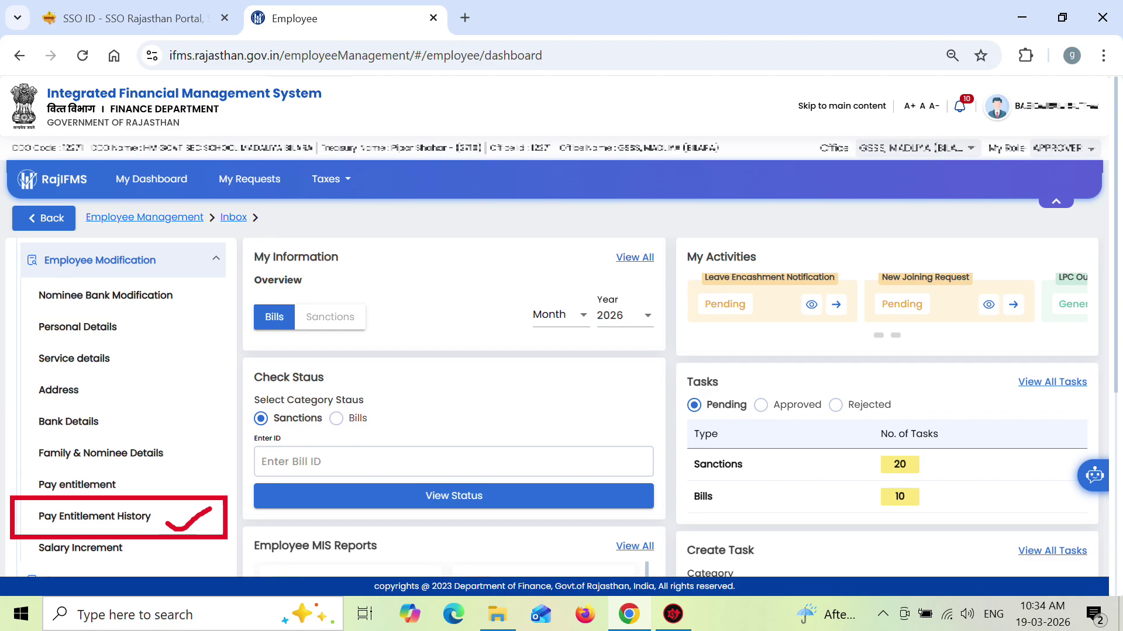
Open the employee list for Pay Entitlement History and filter it by the employee group 113 PEEO 01
{"action": "left_click", "coordinate": [94, 516]}
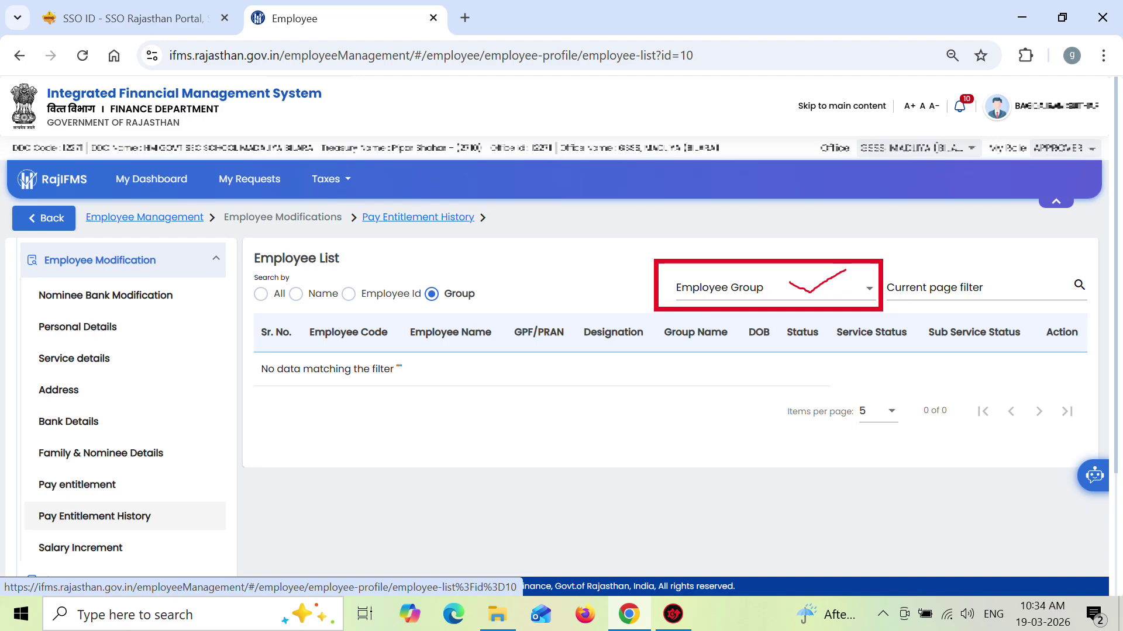
{"action": "left_click", "coordinate": [775, 288]}
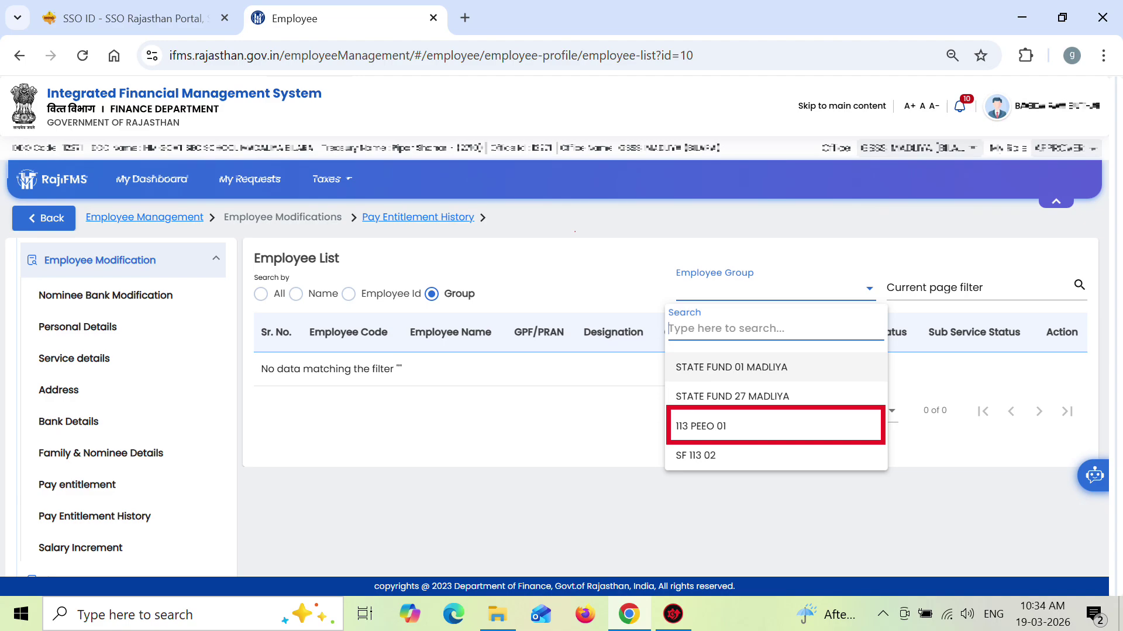
{"action": "left_click", "coordinate": [775, 426]}
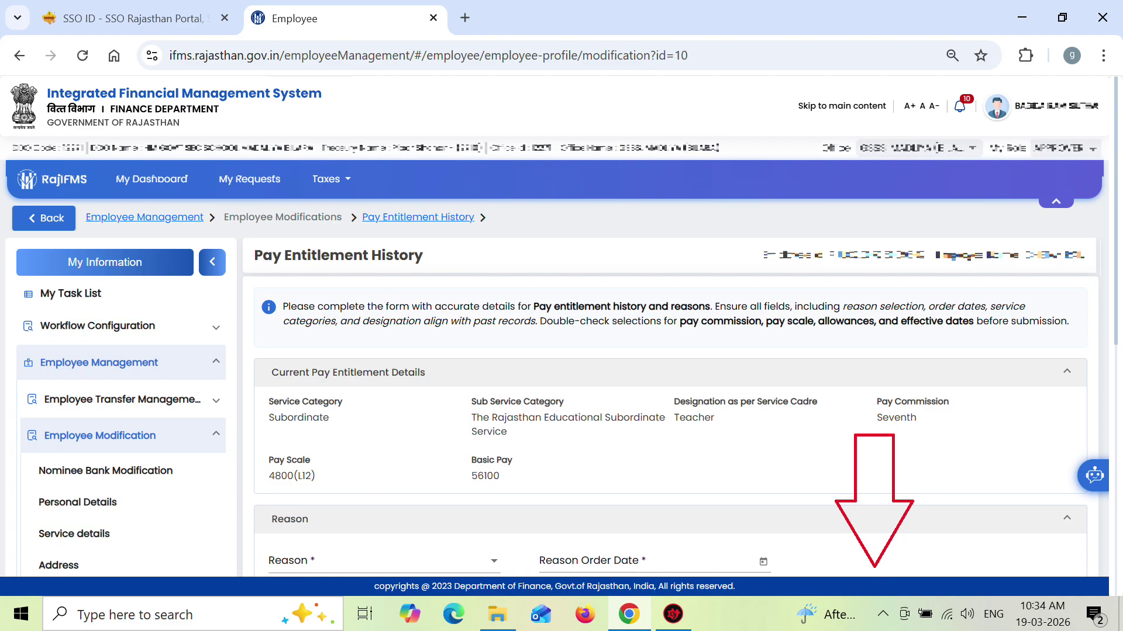
Set the pay entitlement change reason to ACP/MACP with an order date of 9/1/2026
{"action": "scroll", "coordinate": [670, 386], "scroll_direction": "down", "scroll_amount": 3}
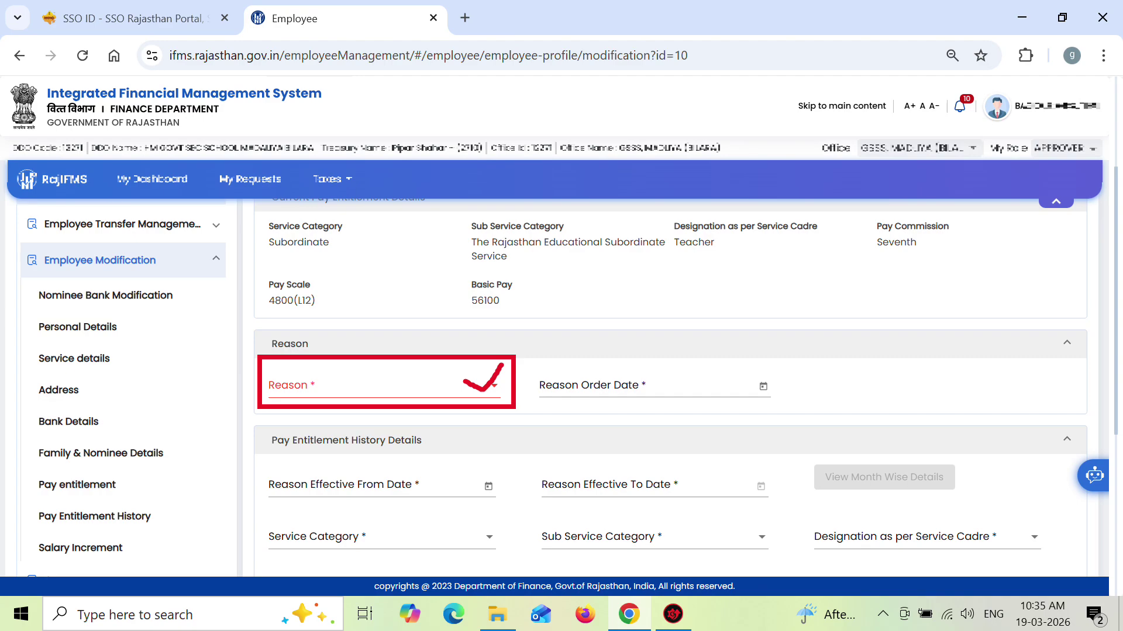
{"action": "left_click", "coordinate": [384, 386]}
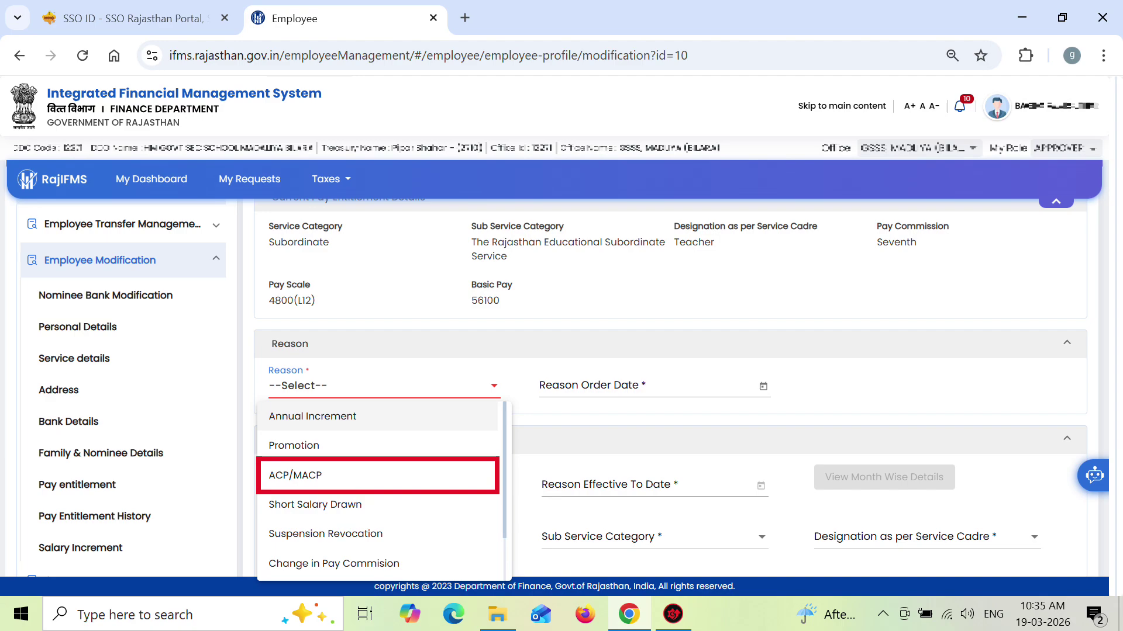
{"action": "left_click", "coordinate": [296, 475]}
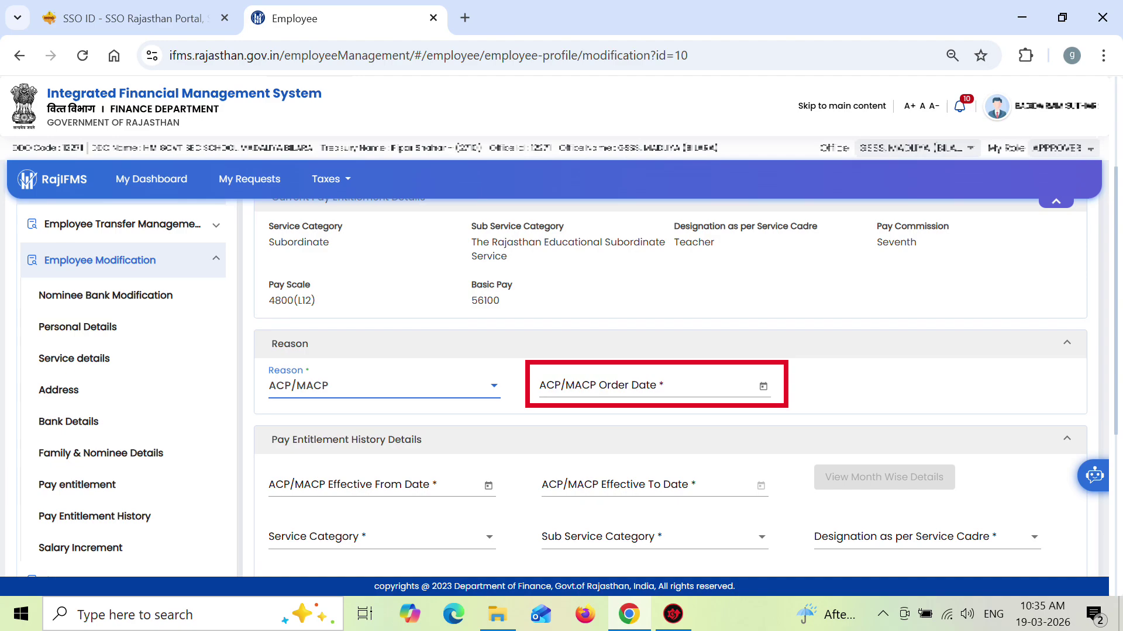
{"action": "left_click", "coordinate": [763, 386]}
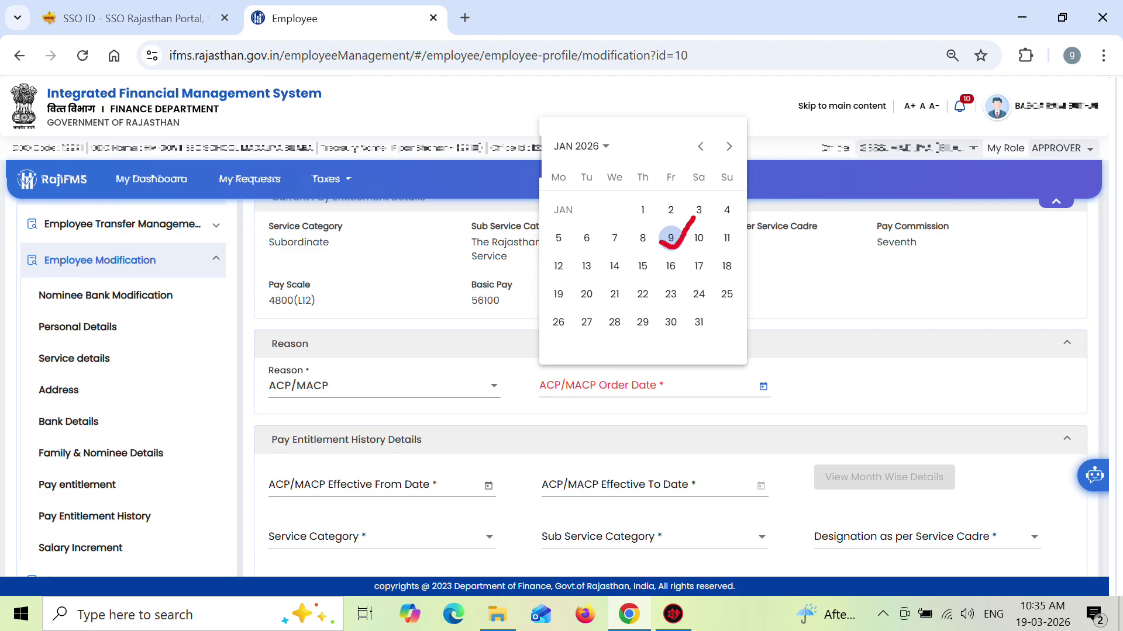
{"action": "left_click", "coordinate": [670, 237]}
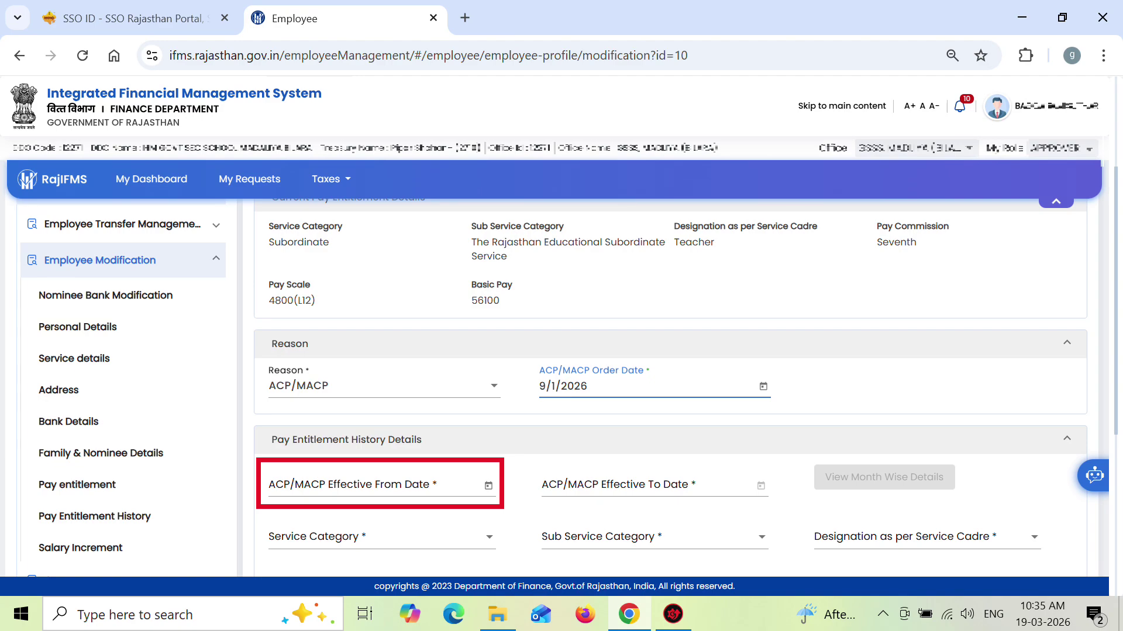
Set the ACP/MACP effective period from 29/9/2025 to 31/1/2026 and view its month-wise details
{"action": "left_click", "coordinate": [488, 486]}
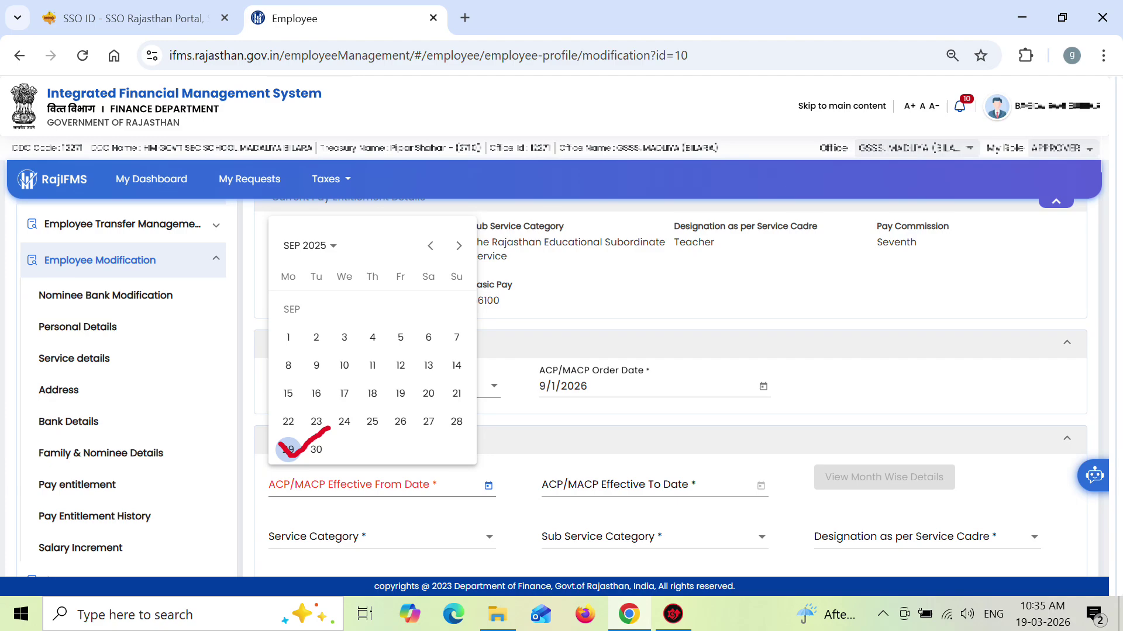
{"action": "left_click", "coordinate": [288, 449]}
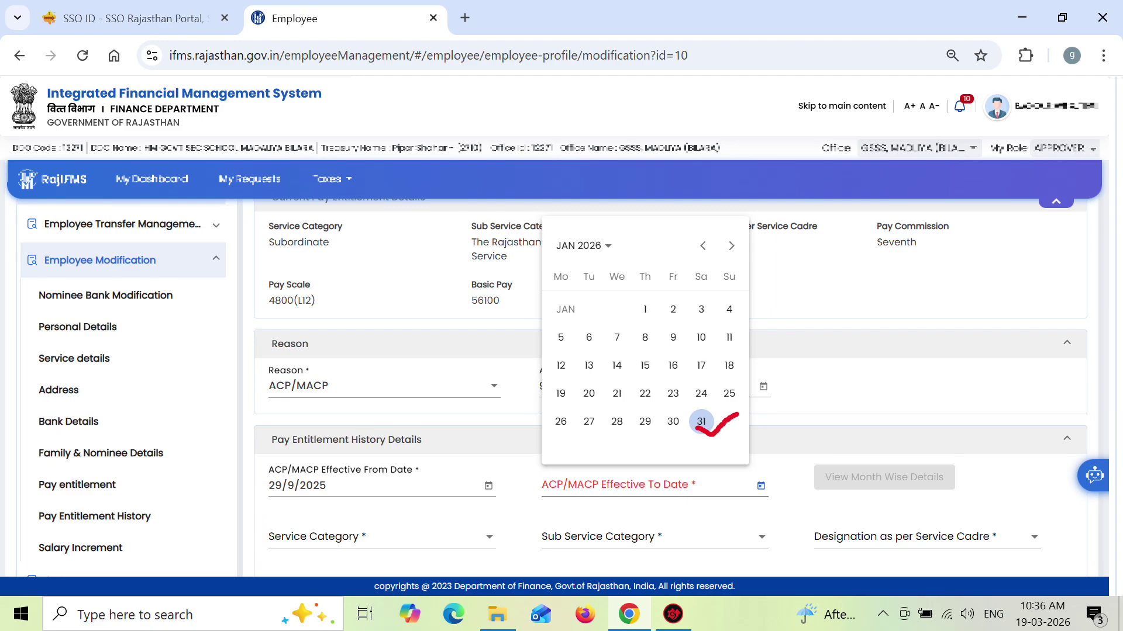
{"action": "key", "text": "Return"}
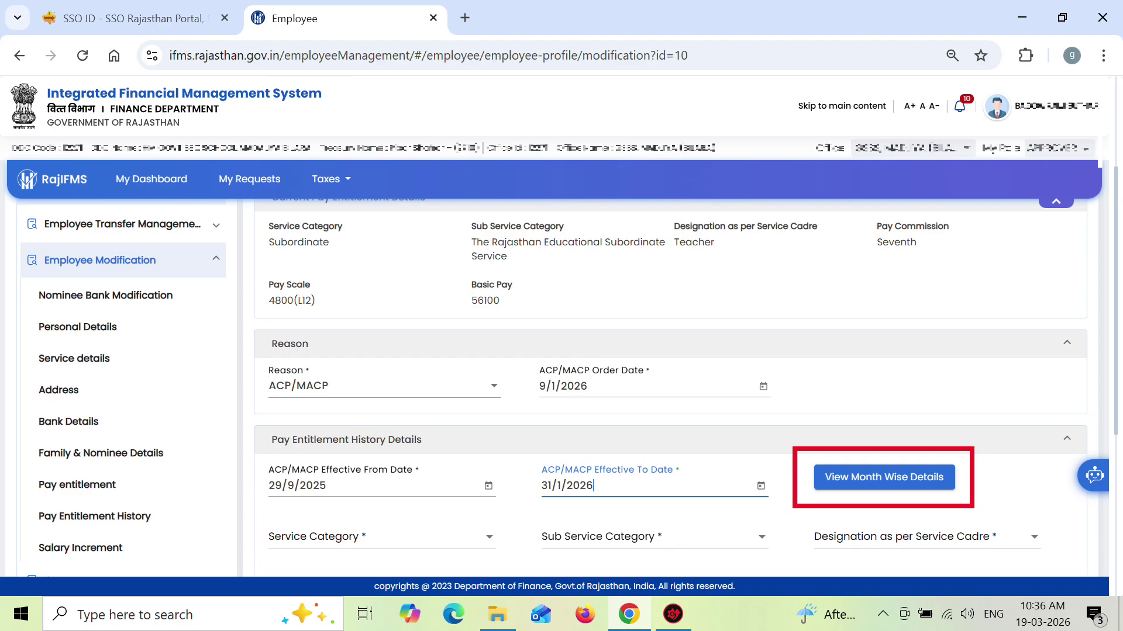
{"action": "left_click", "coordinate": [884, 478]}
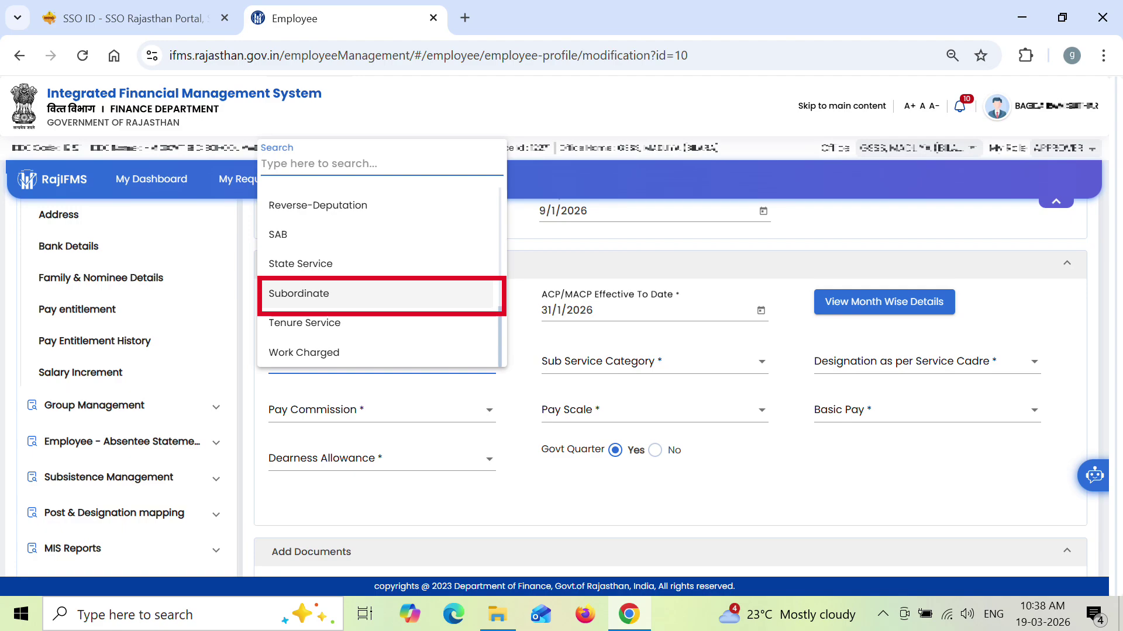
Set the service category to Subordinate, the sub service category to The Rajasthan Educational Subordinate Service, and the designation to Teacher
{"action": "left_click", "coordinate": [298, 294]}
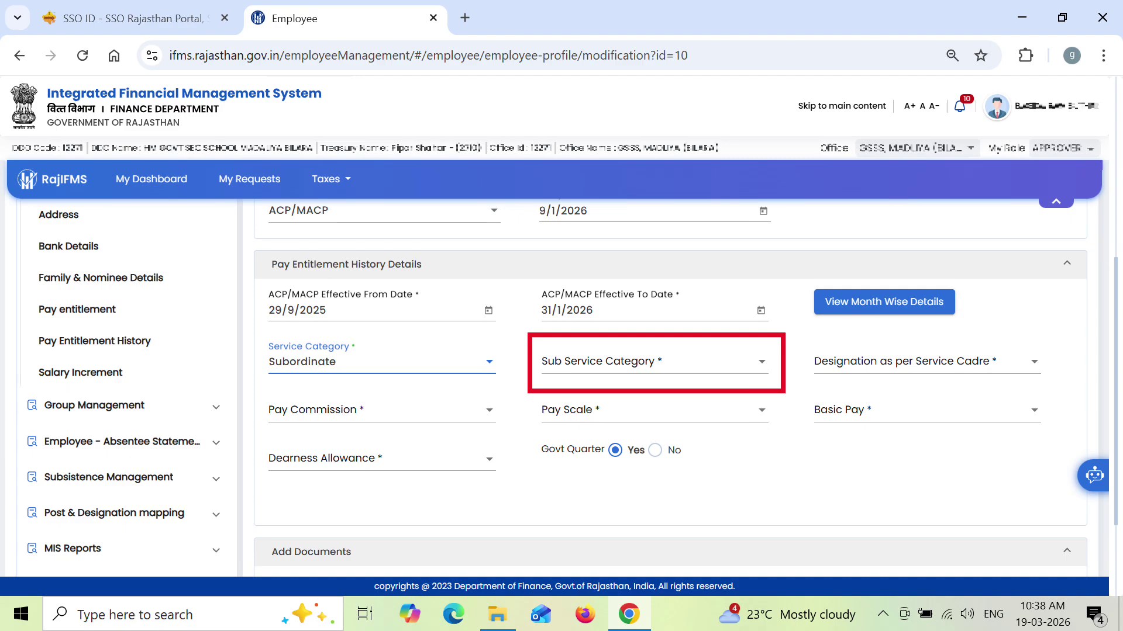
{"action": "left_click", "coordinate": [654, 361]}
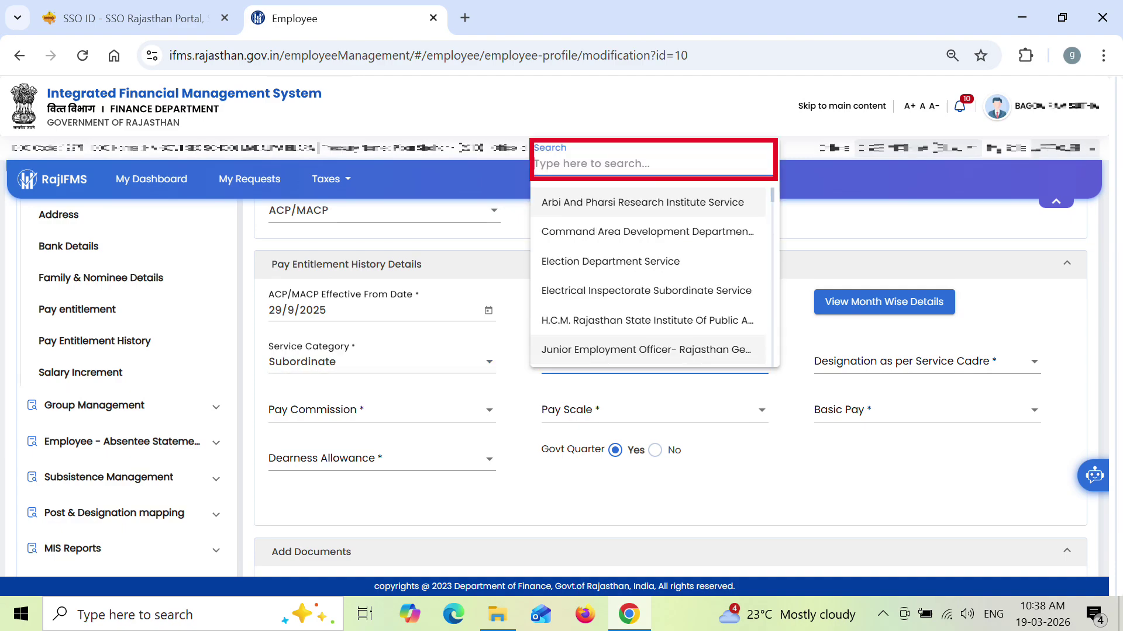
{"action": "type", "text": "edu"}
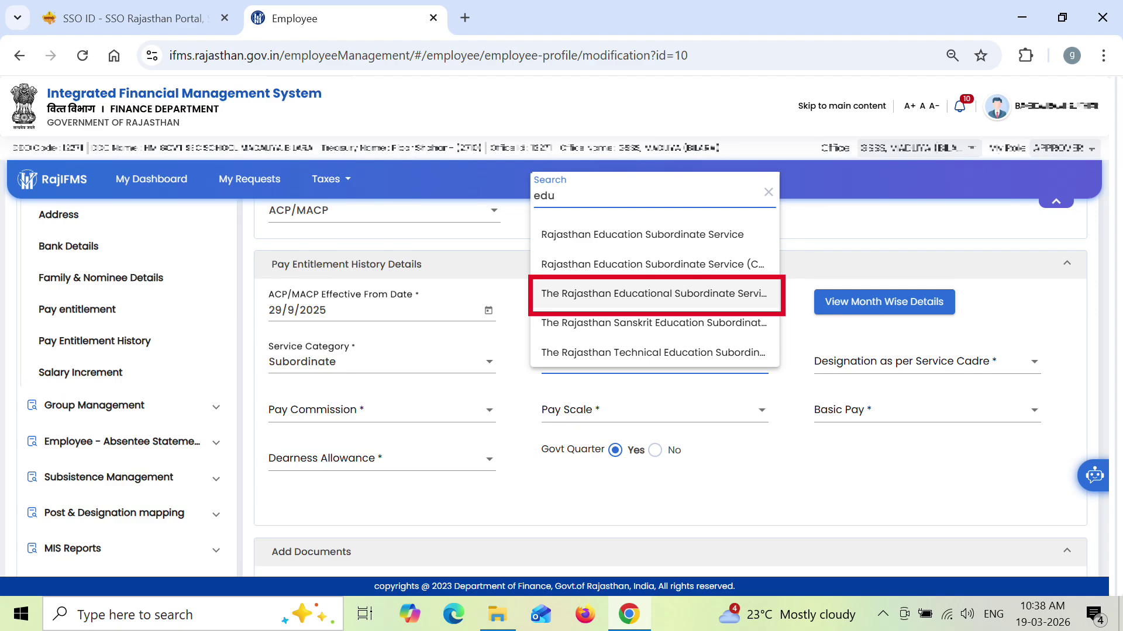
{"action": "left_click", "coordinate": [654, 294]}
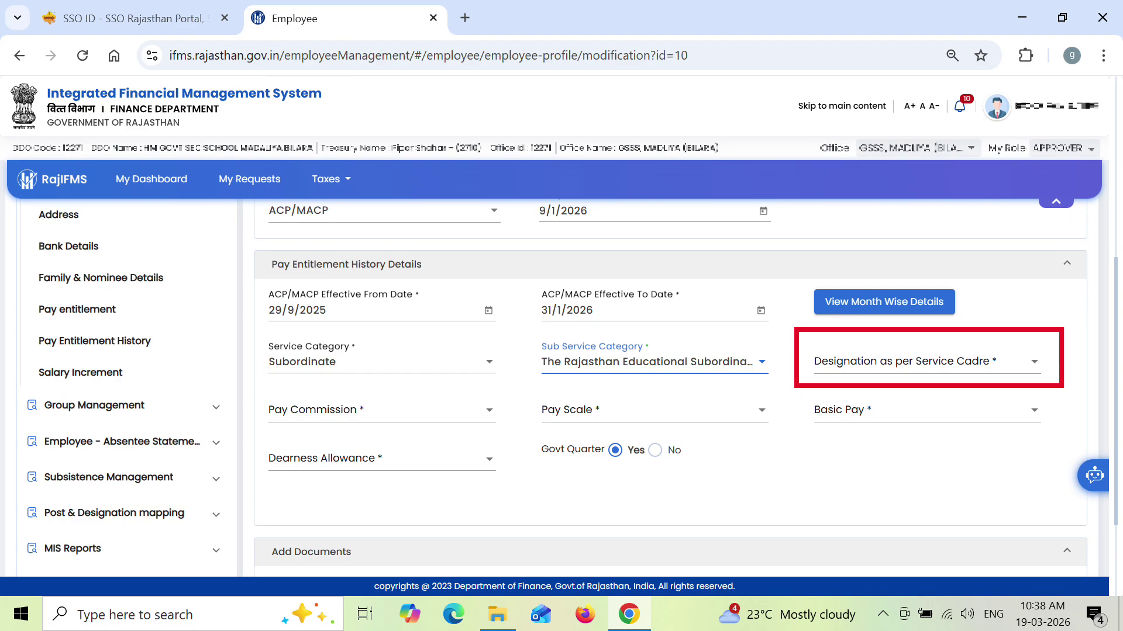
{"action": "left_click", "coordinate": [926, 361]}
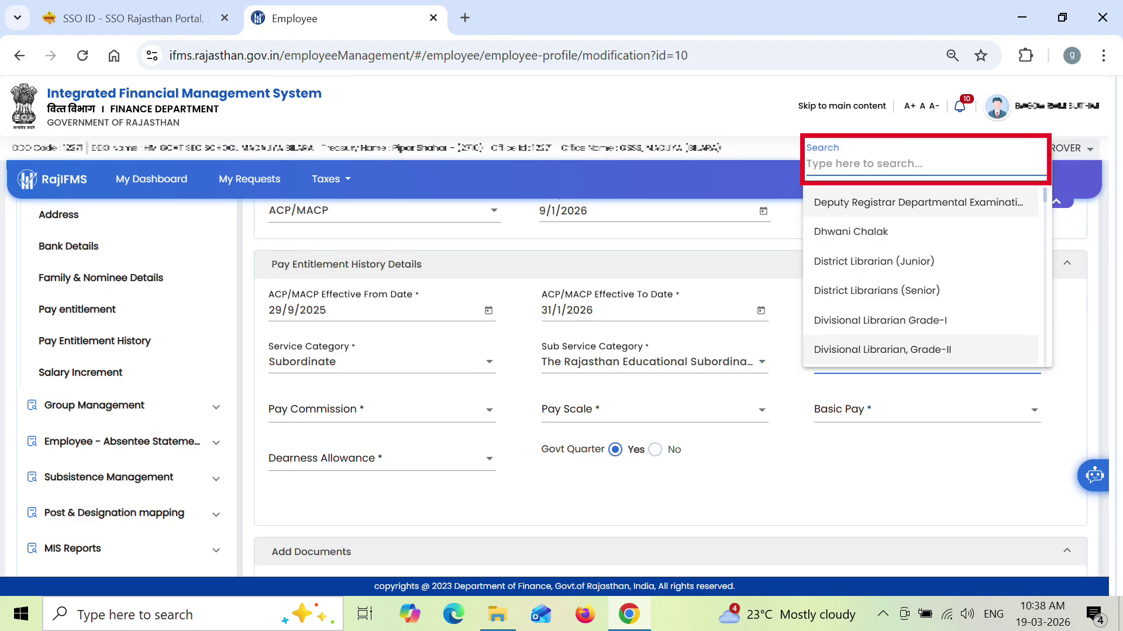
{"action": "type", "text": "teacher"}
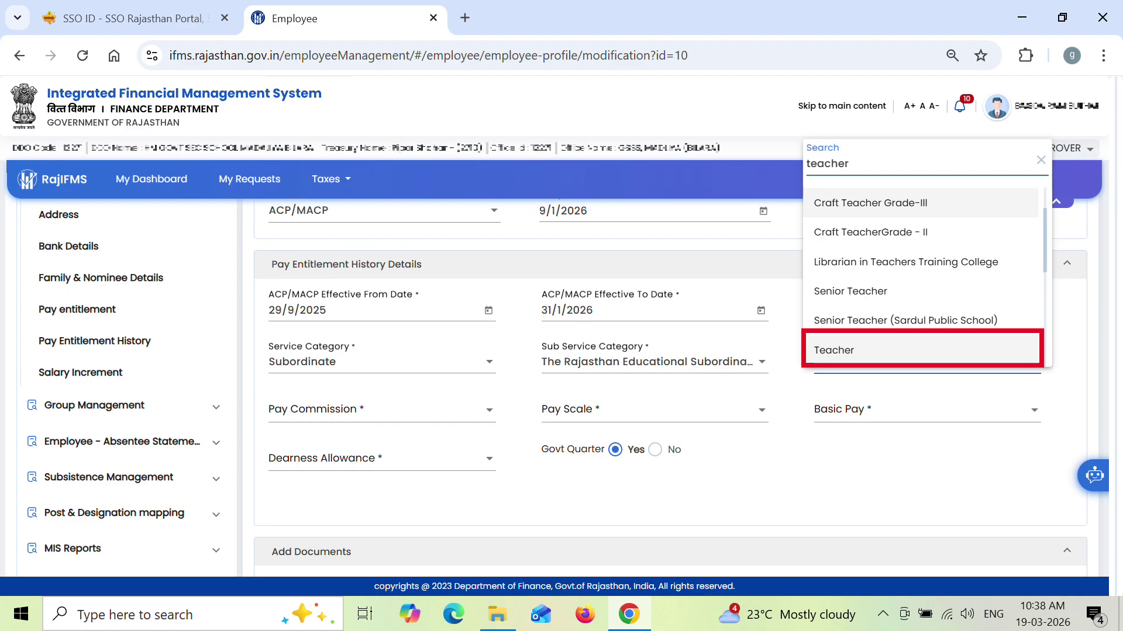
{"action": "left_click", "coordinate": [922, 350]}
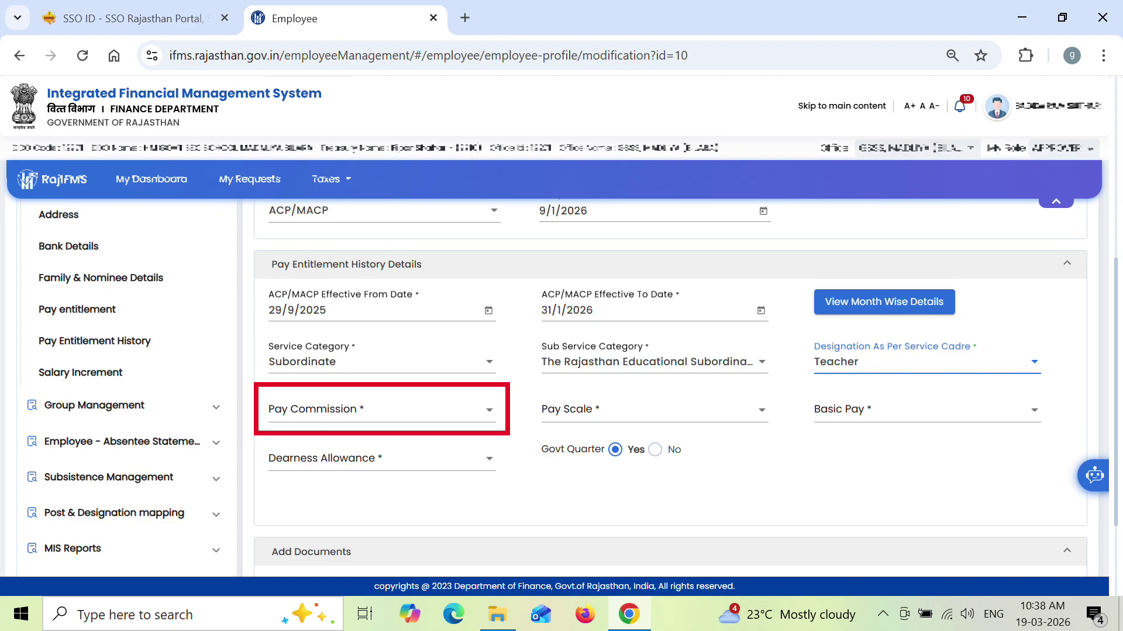
{"action": "left_click", "coordinate": [382, 410]}
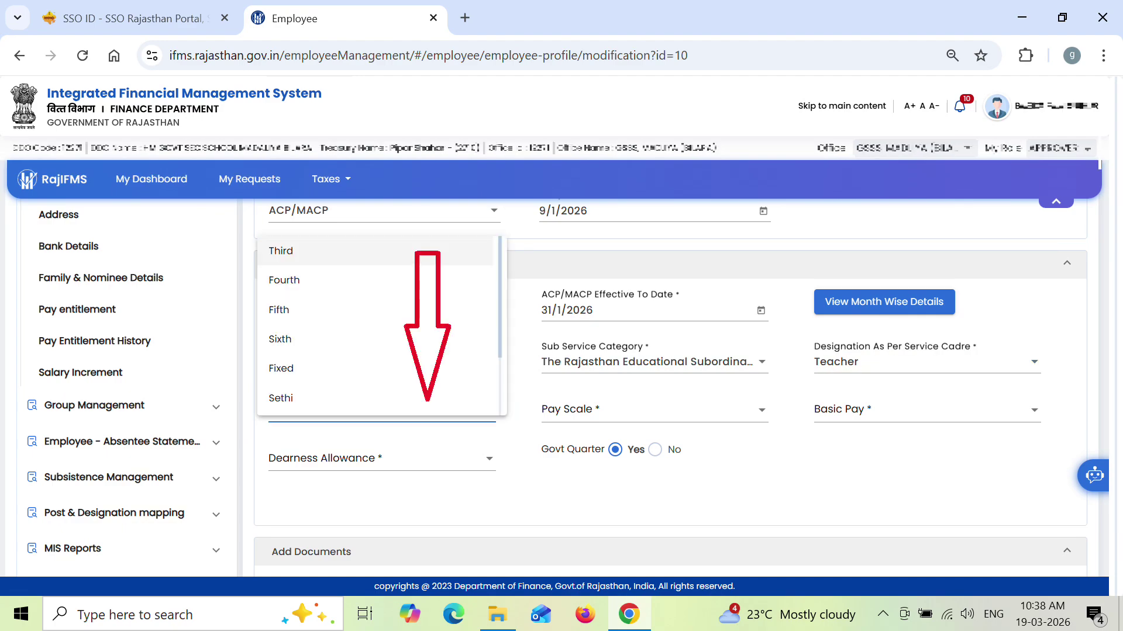
{"action": "scroll", "coordinate": [377, 325], "scroll_direction": "down", "scroll_amount": 2}
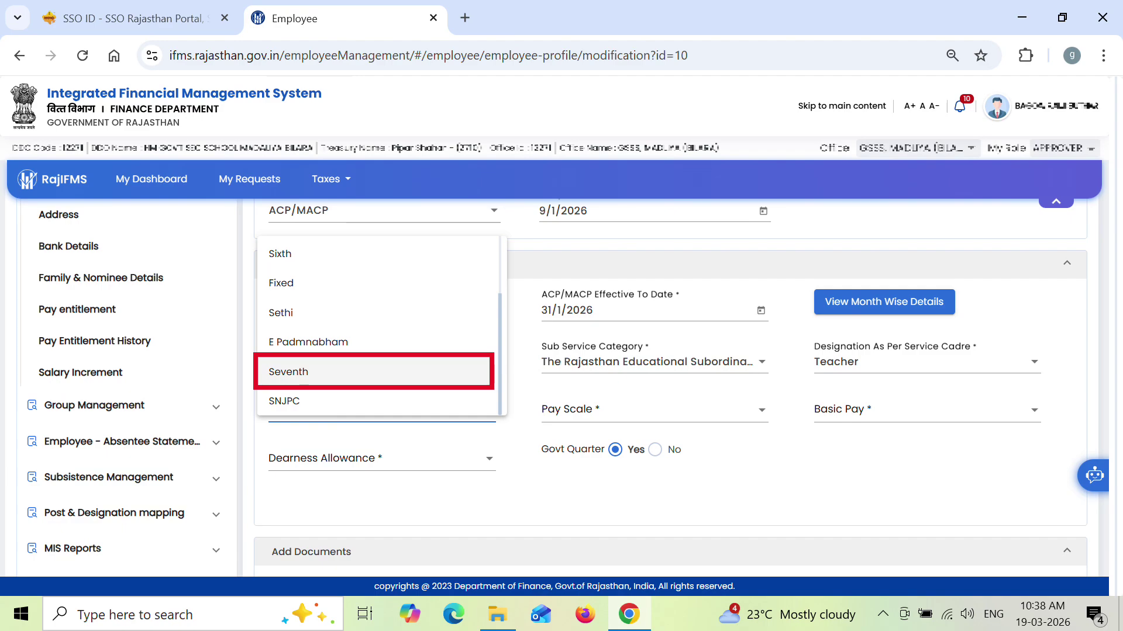
{"action": "left_click", "coordinate": [374, 372]}
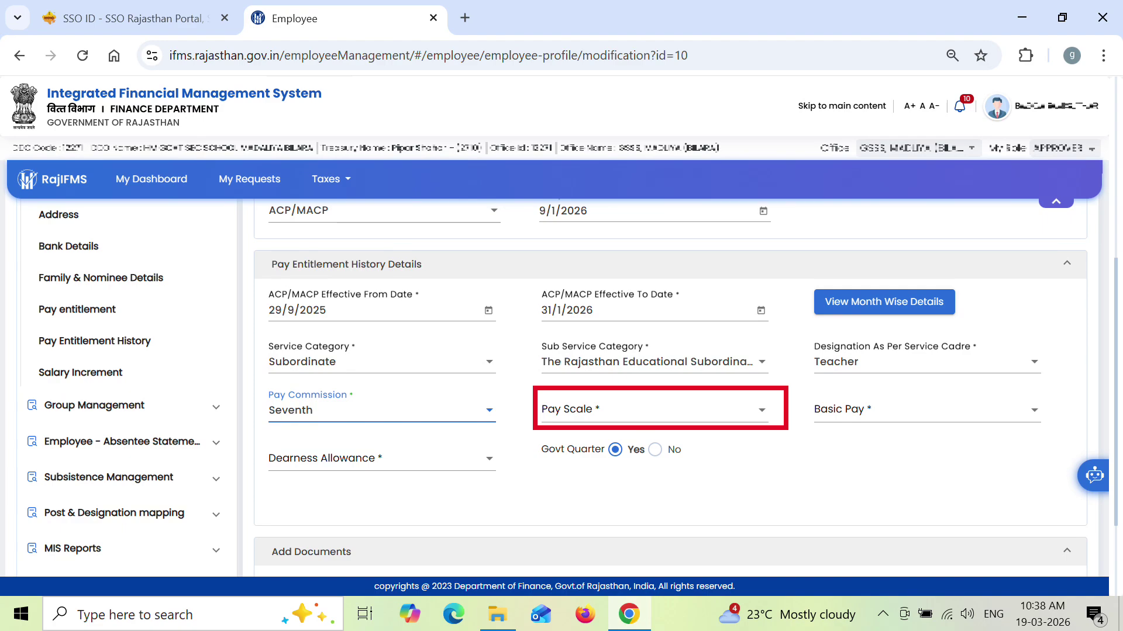
{"action": "left_click", "coordinate": [654, 409]}
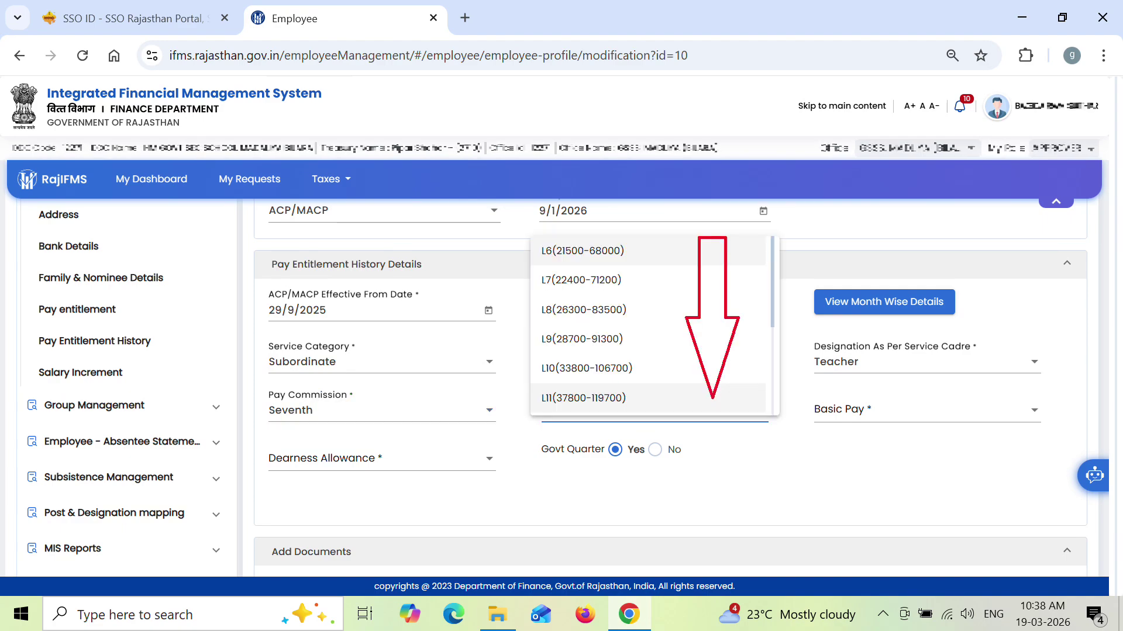
{"action": "scroll", "coordinate": [649, 325], "scroll_direction": "down", "scroll_amount": 3}
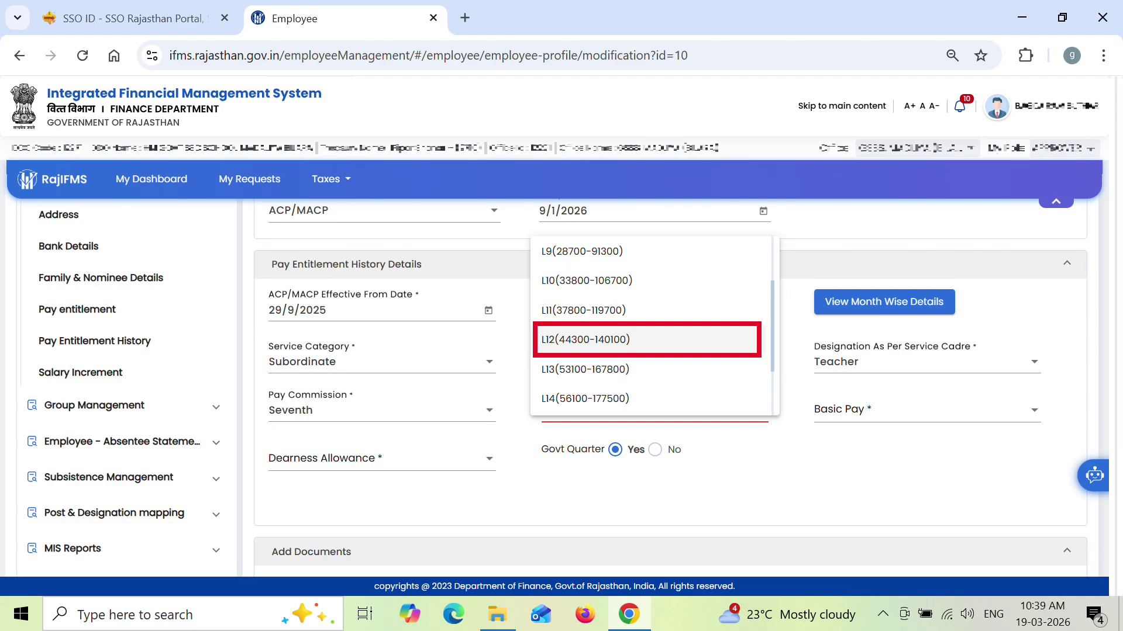
{"action": "left_click", "coordinate": [584, 340]}
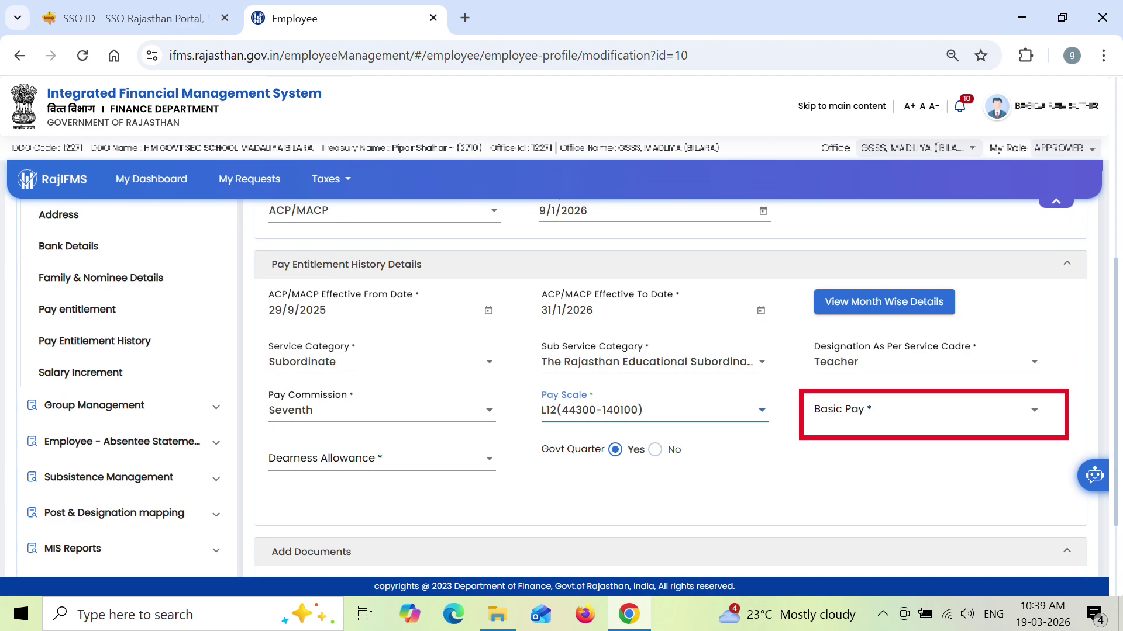
{"action": "left_click", "coordinate": [924, 410]}
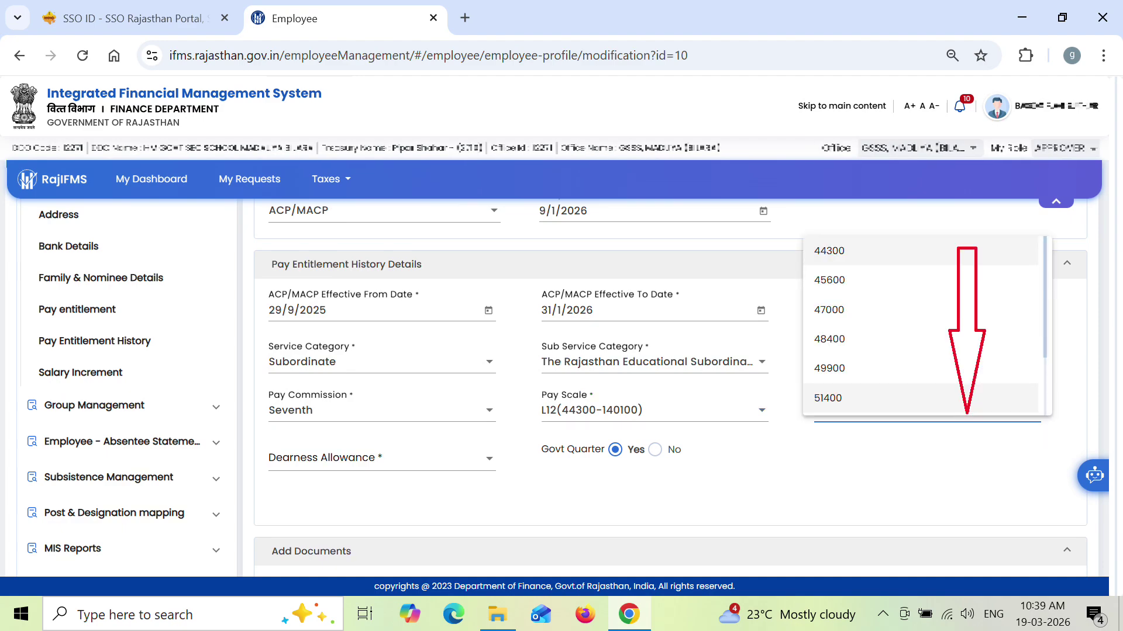
{"action": "scroll", "coordinate": [924, 400], "scroll_direction": "down", "scroll_amount": 2}
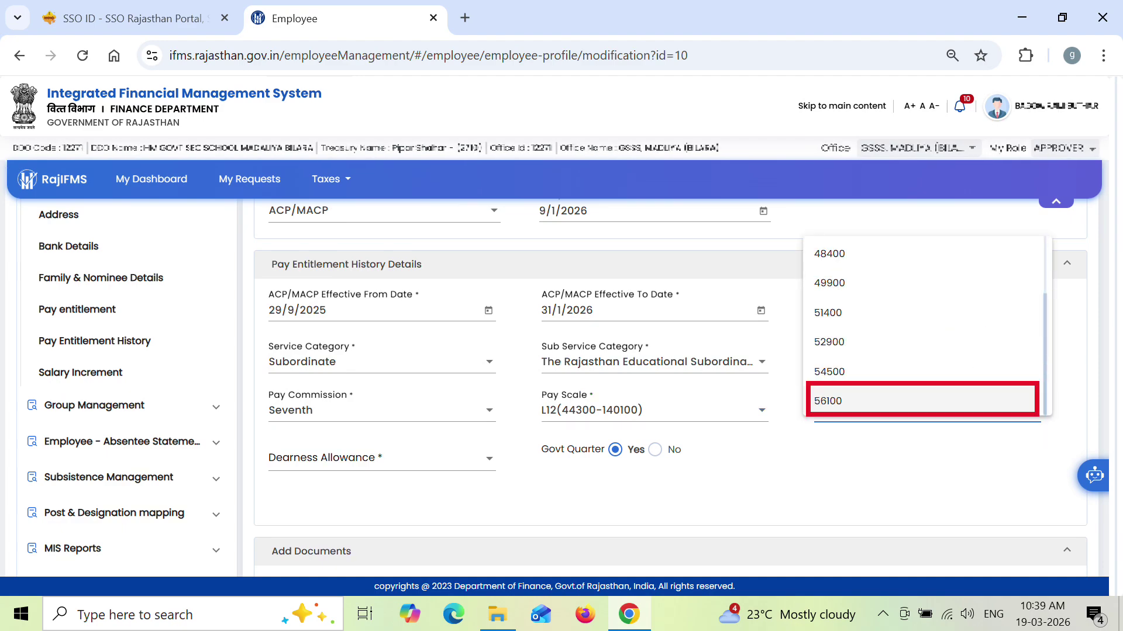
{"action": "left_click", "coordinate": [828, 401]}
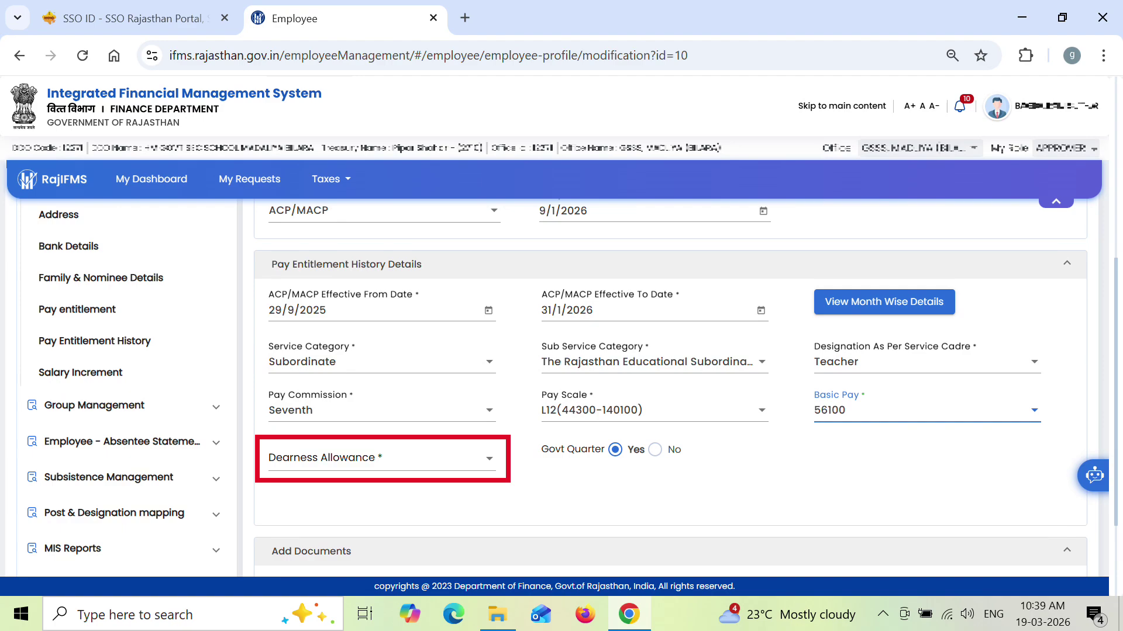
Set the dearness allowance to 58 and the government quarter option to No, and open the House Rent Allowance choices
{"action": "left_click", "coordinate": [382, 458]}
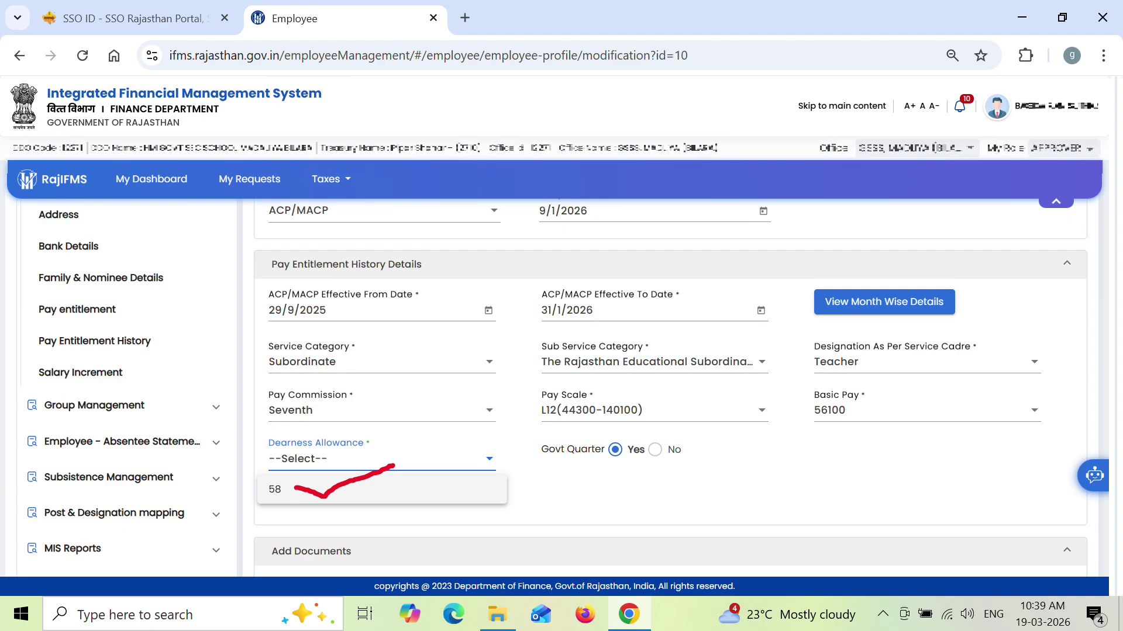
{"action": "left_click", "coordinate": [275, 490]}
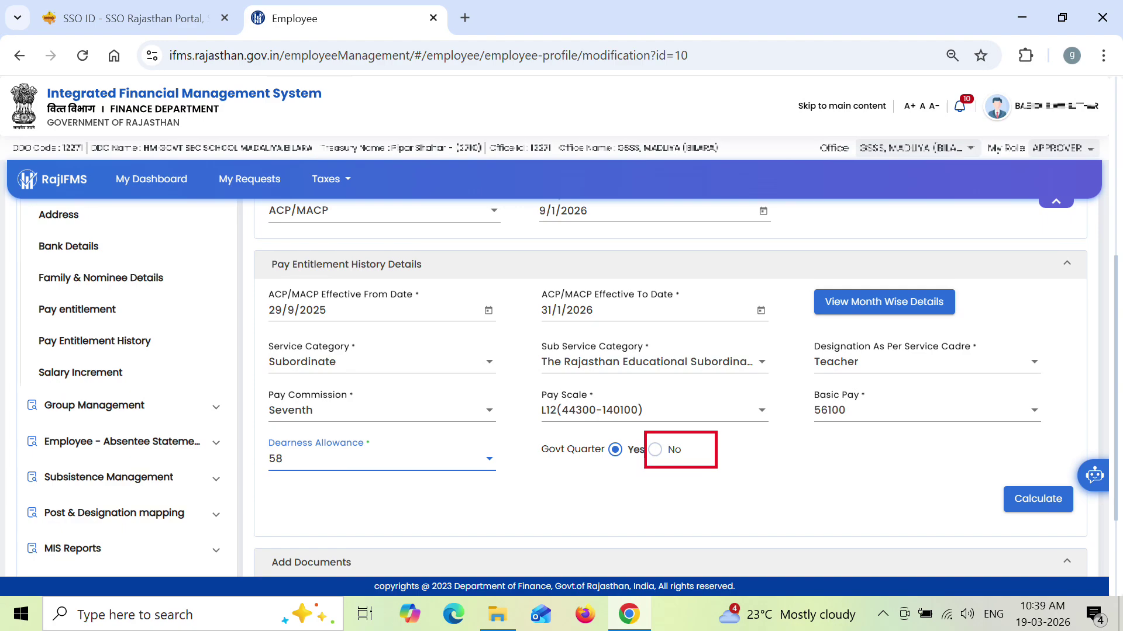
{"action": "left_click", "coordinate": [655, 450]}
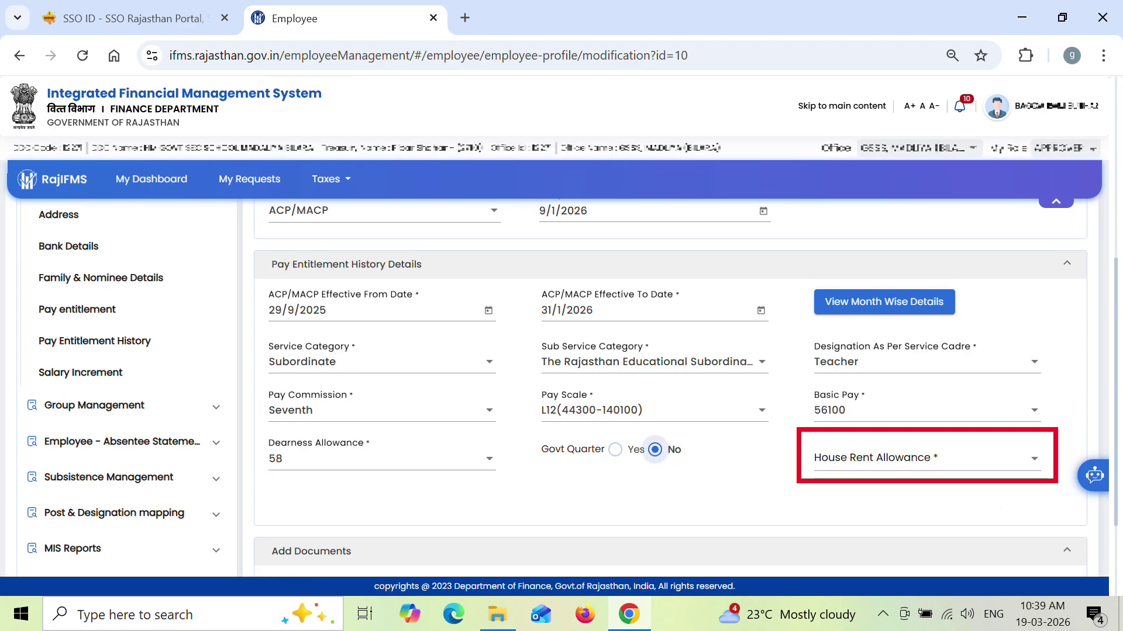
{"action": "left_click", "coordinate": [926, 458]}
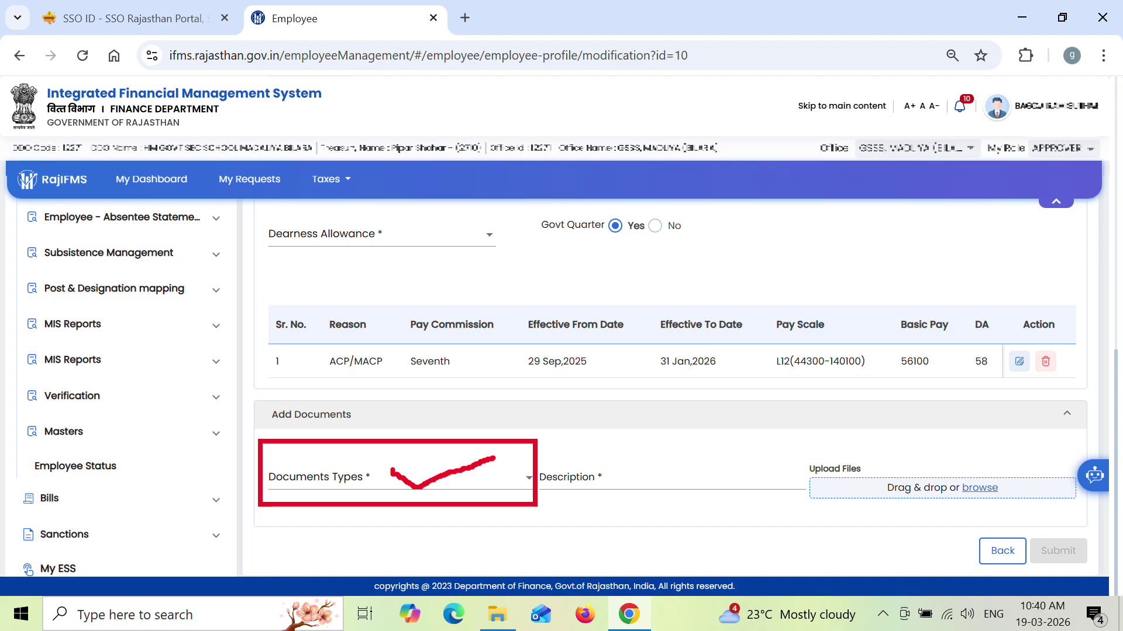
Set the supporting document's type to Pay Entitlement and enter the description "acp order"
{"action": "left_click", "coordinate": [397, 477]}
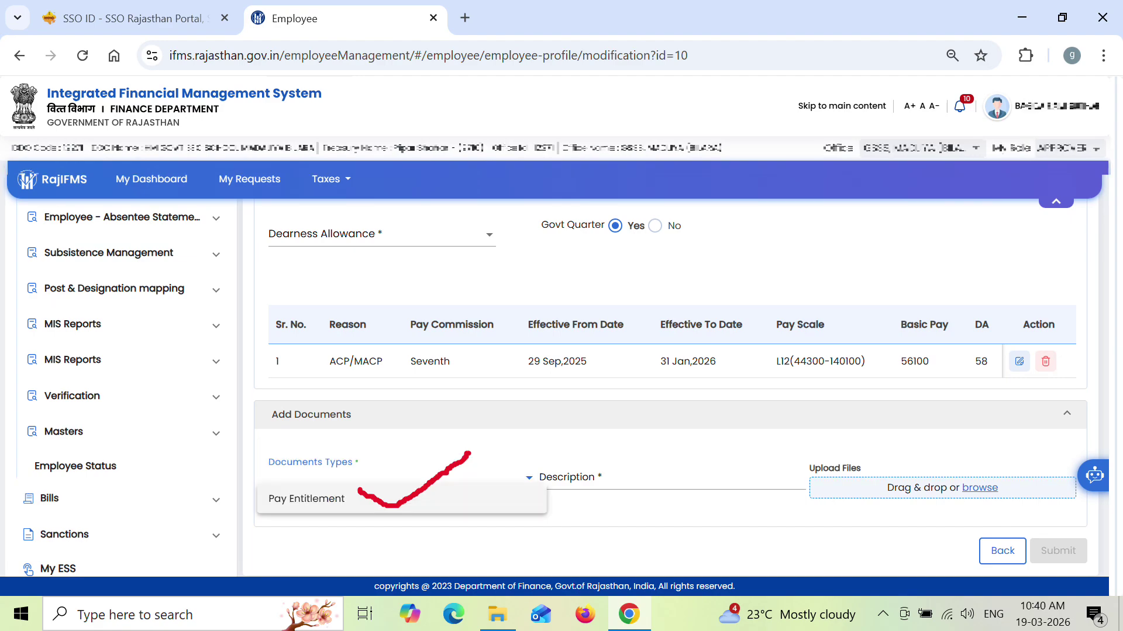
{"action": "left_click", "coordinate": [306, 499]}
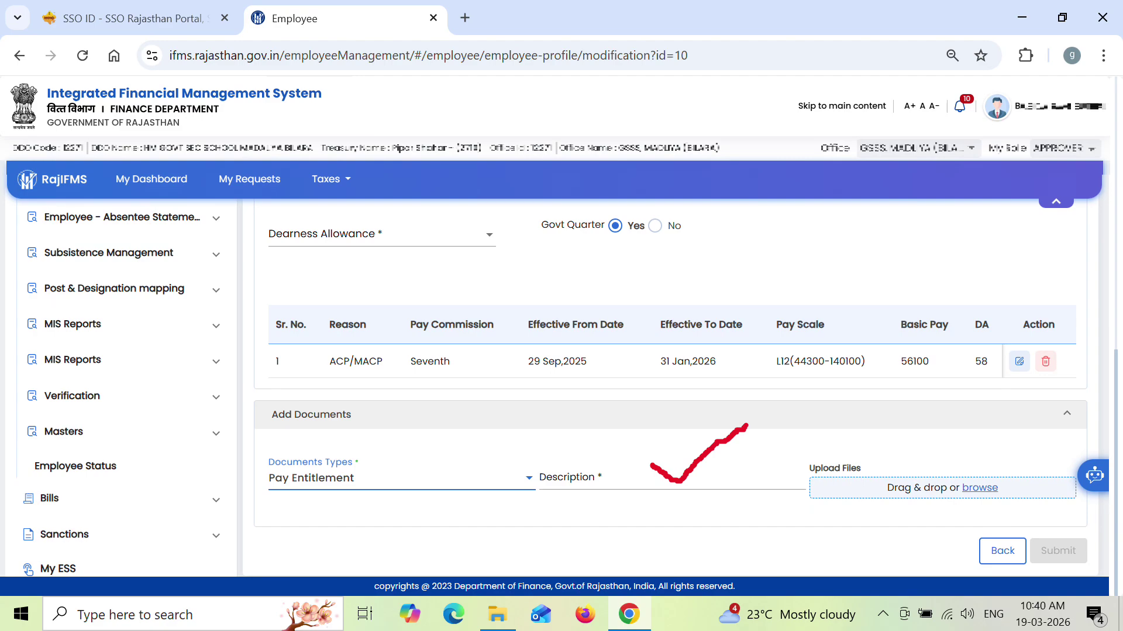
{"action": "type", "text": "acp order"}
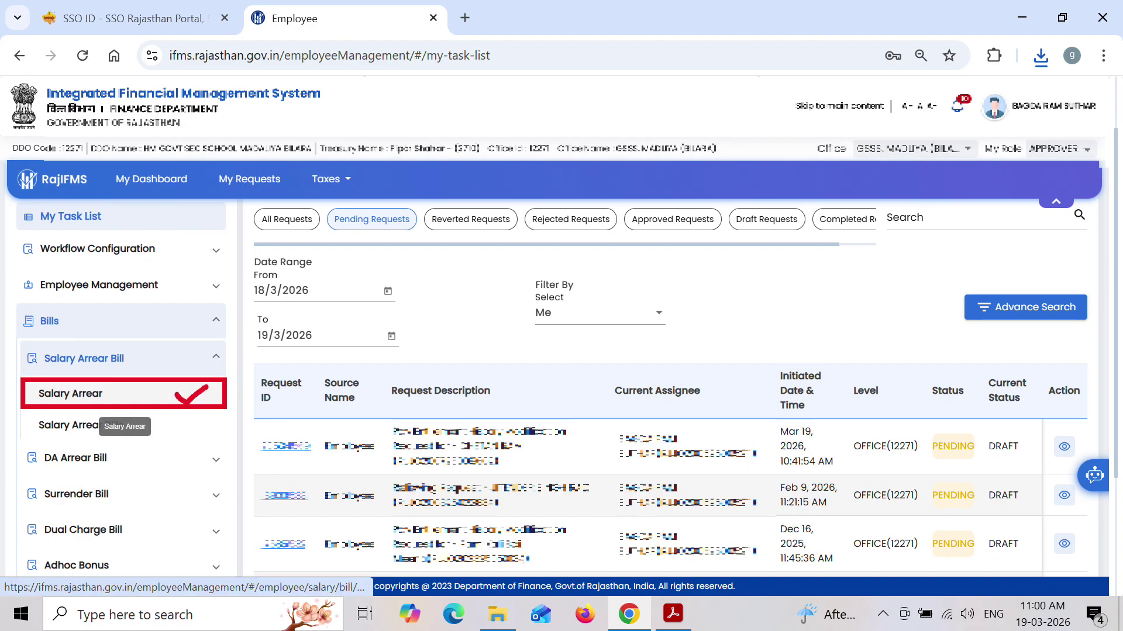
Open the Salary Arrear page and list the employees of group 113 PEEO 01 for a new arrear request
{"action": "left_click", "coordinate": [101, 404]}
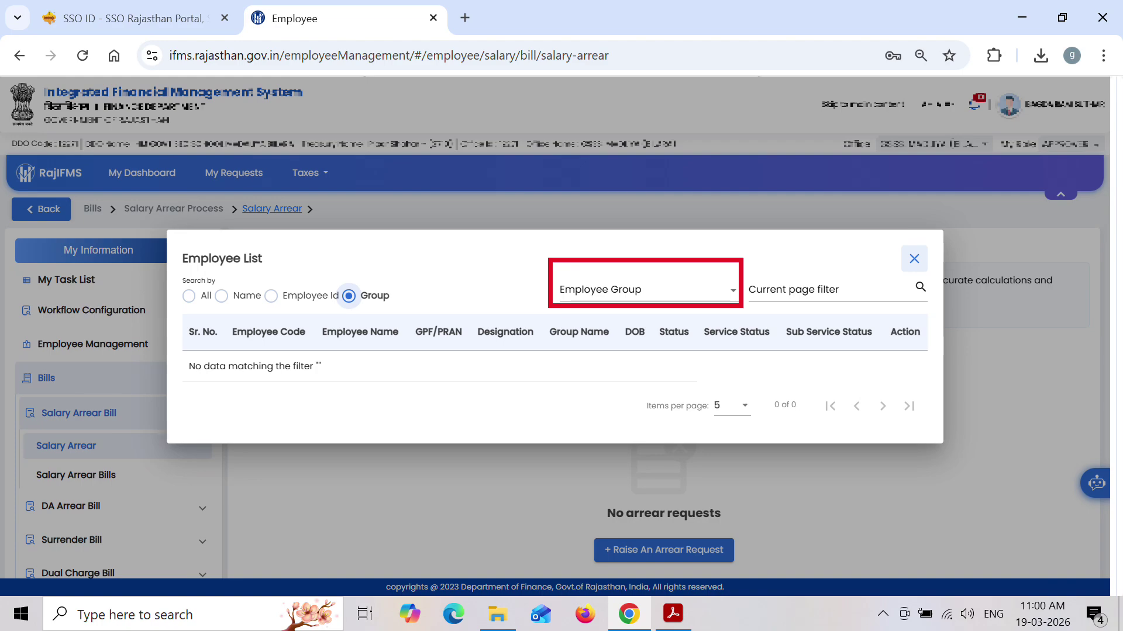
{"action": "left_click", "coordinate": [648, 290]}
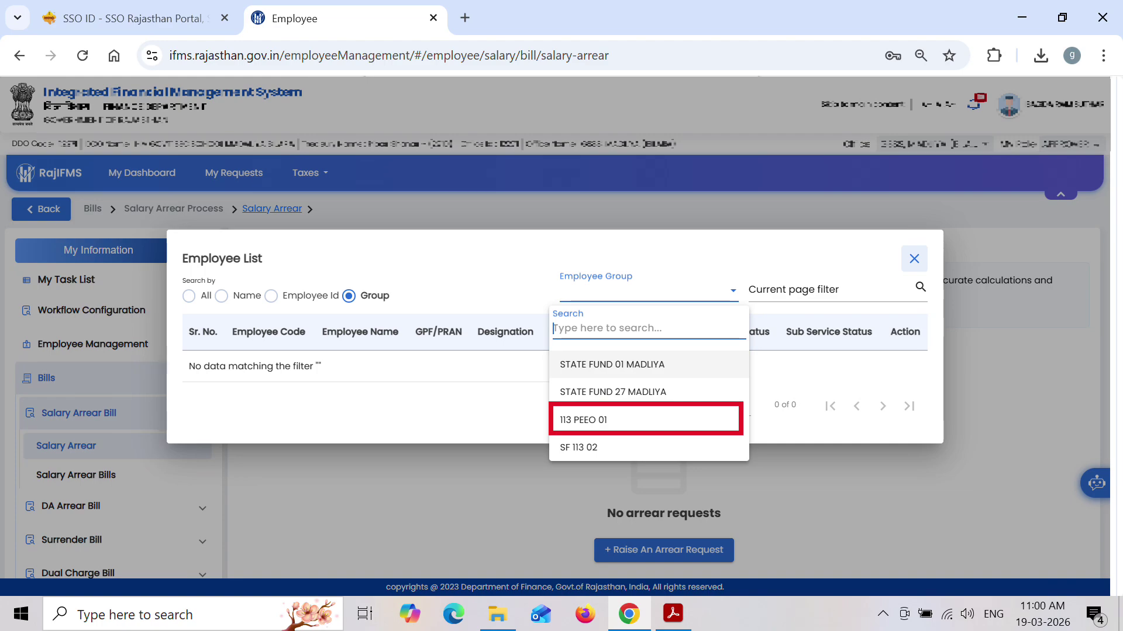
{"action": "left_click", "coordinate": [645, 420]}
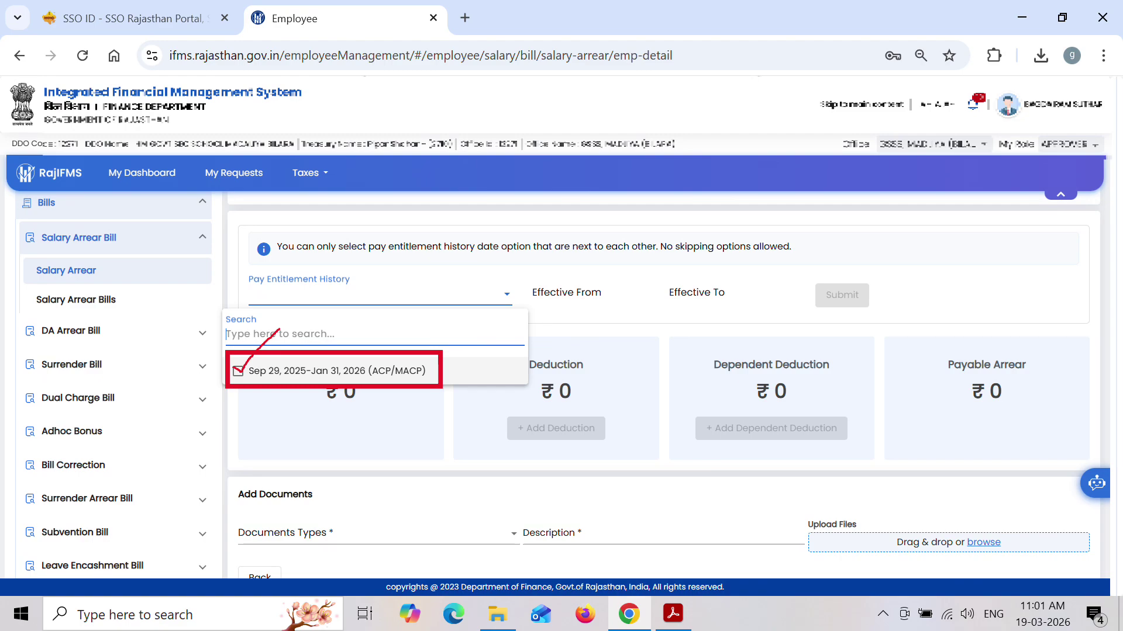
Select the Sep 29, 2025-Jan 31, 2026 (ACP/MACP) pay entitlement history and review the monthly SI Premium due and drawn amounts
{"action": "left_click", "coordinate": [238, 371]}
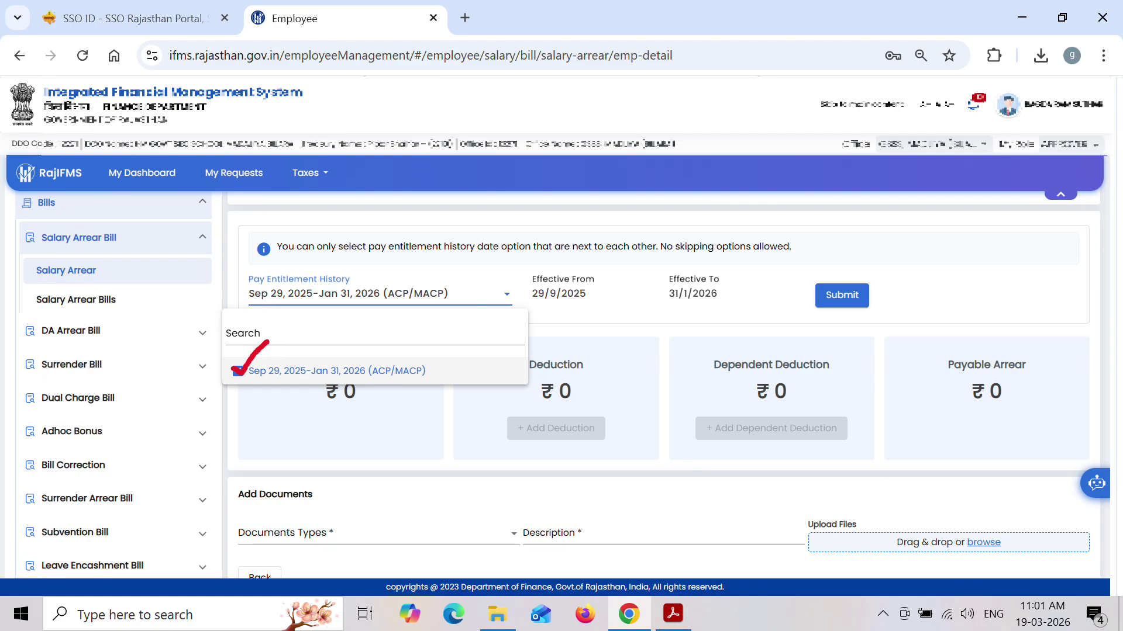
{"action": "key", "text": "Escape"}
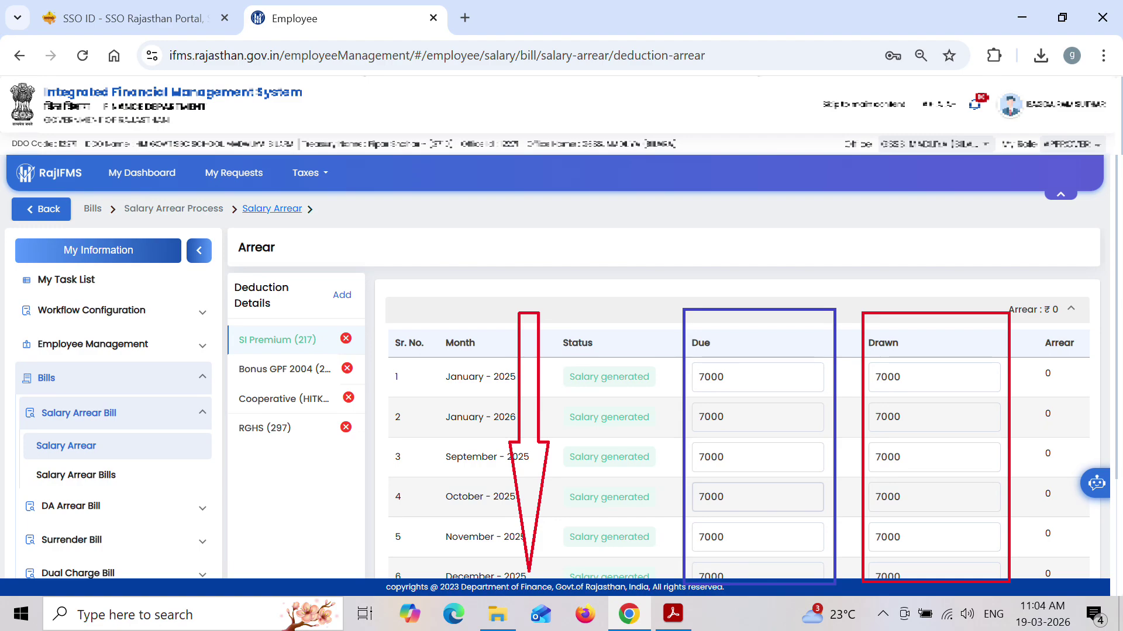
{"action": "scroll", "coordinate": [672, 381], "scroll_direction": "down", "scroll_amount": 2}
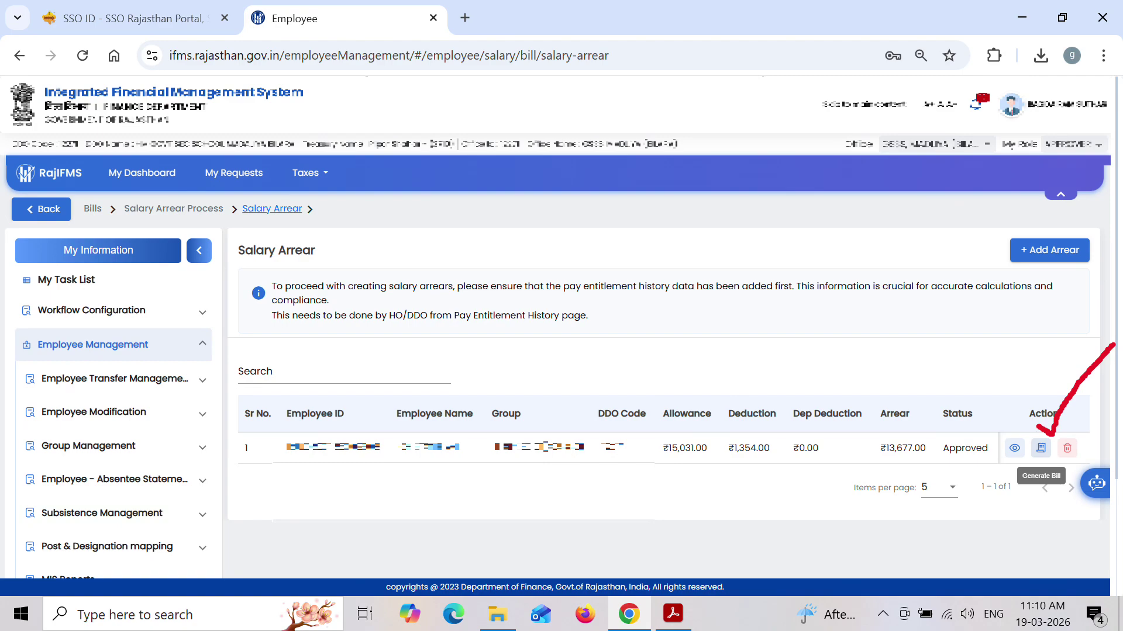
Generate the salary arrear bill from the approved arrear request, confirming pay month 3
{"action": "left_click", "coordinate": [1040, 448]}
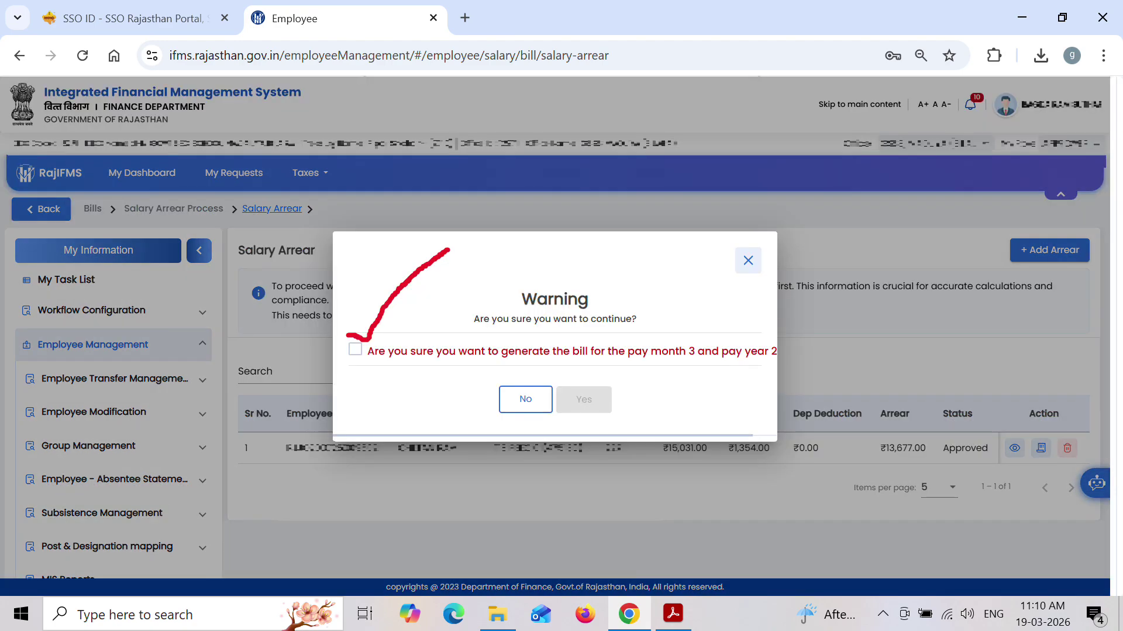
{"action": "left_click", "coordinate": [355, 349]}
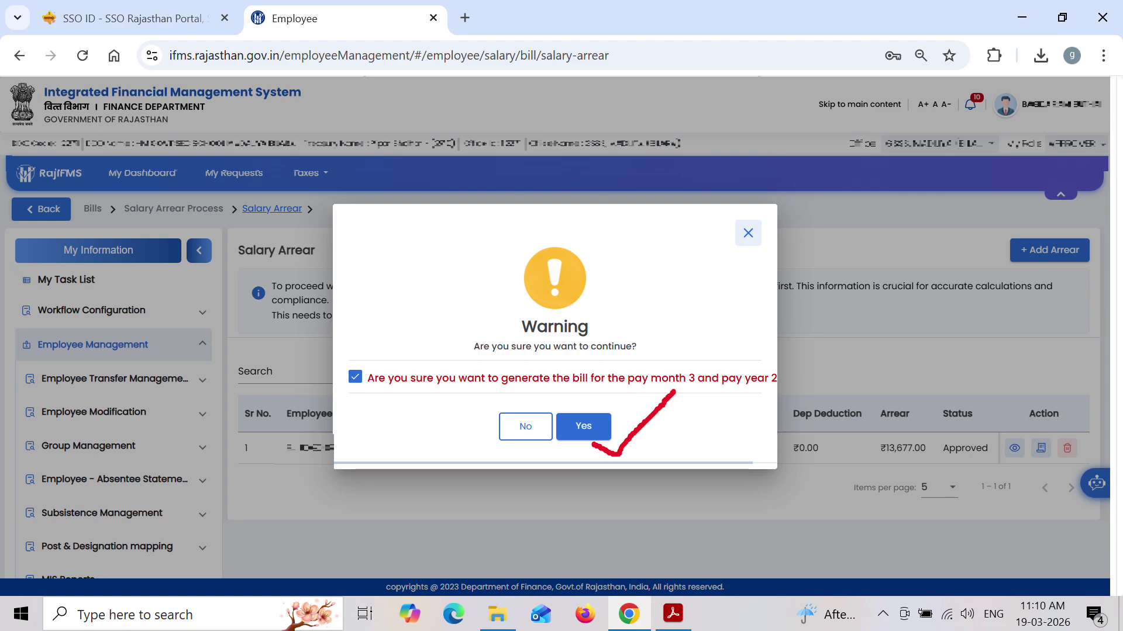
{"action": "left_click", "coordinate": [583, 425]}
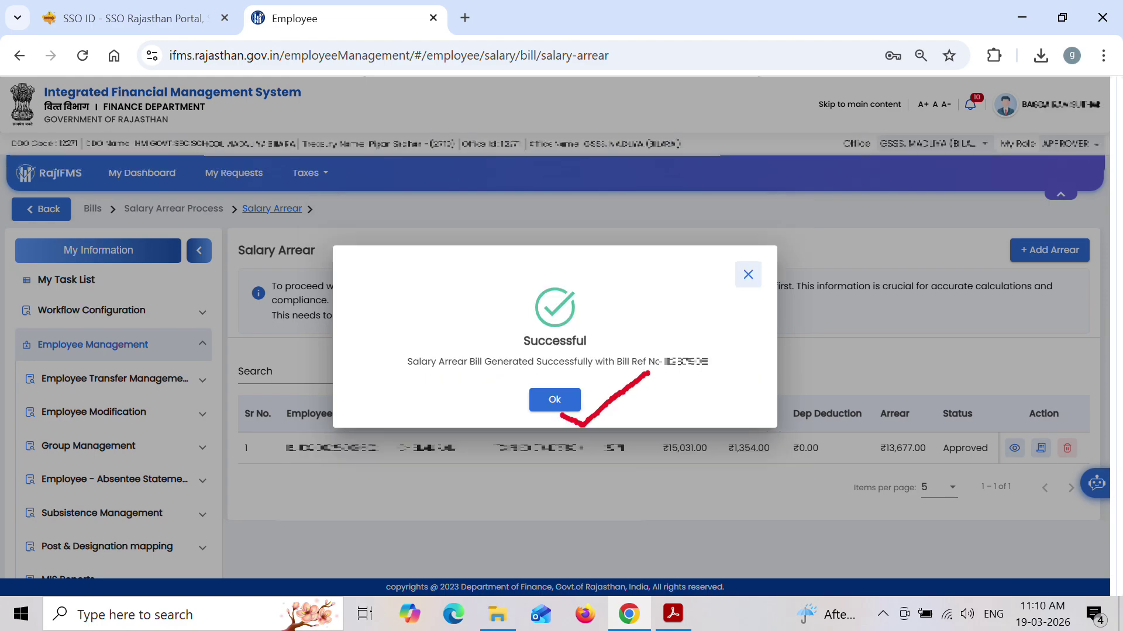
{"action": "key", "text": "Return"}
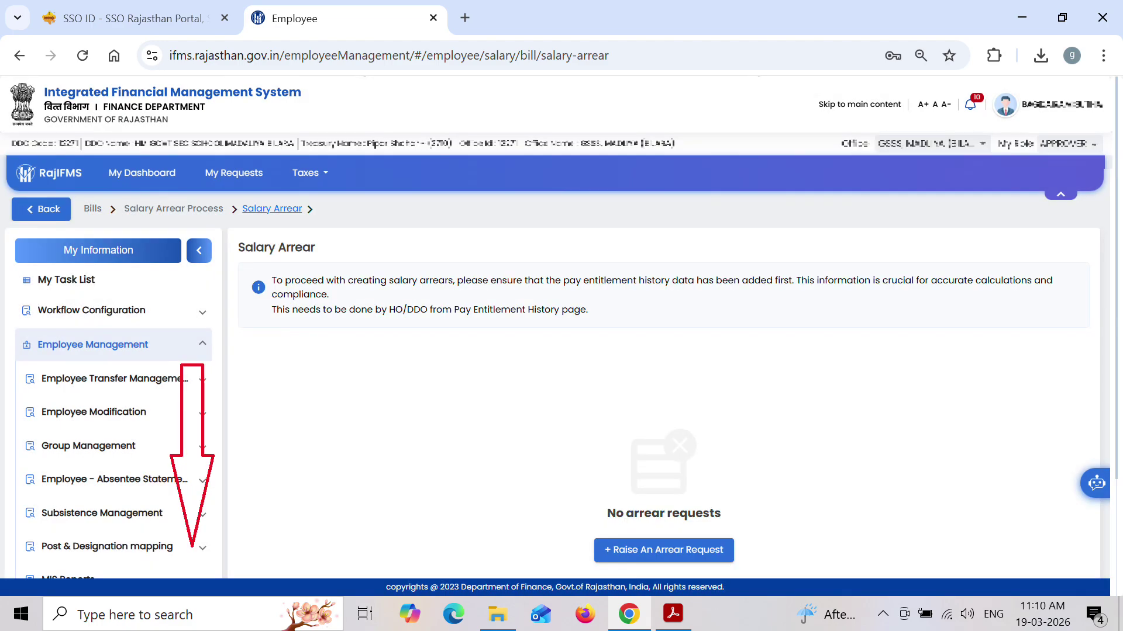
Open the Salary Arrear Bills page of the Salary Arrear Bill section
{"action": "scroll", "coordinate": [117, 409], "scroll_direction": "down", "scroll_amount": 5}
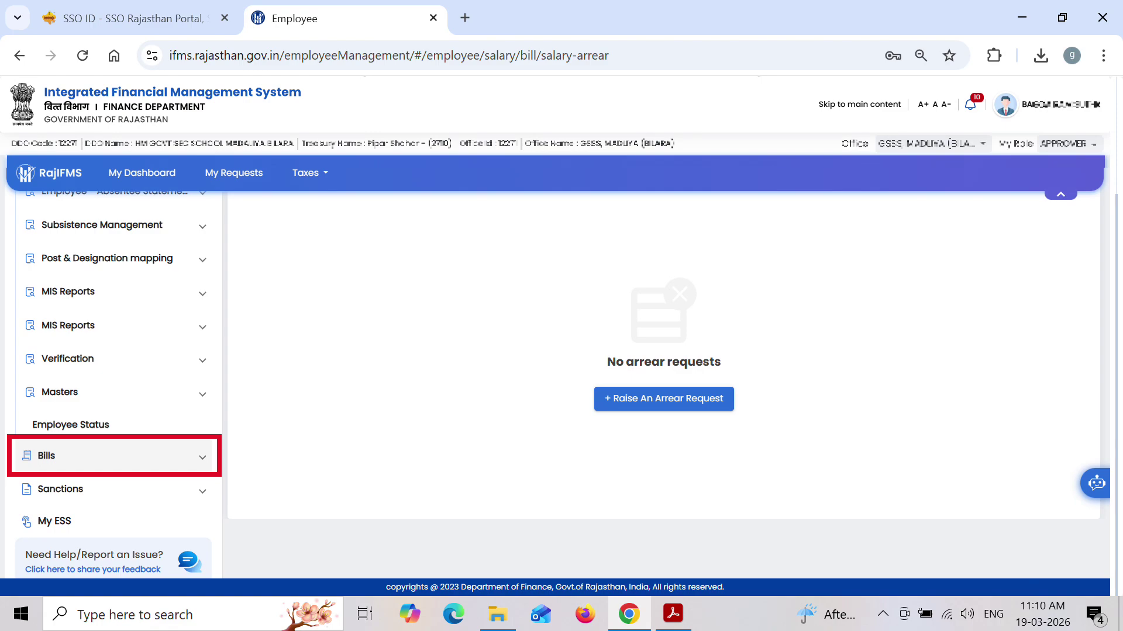
{"action": "left_click", "coordinate": [114, 456]}
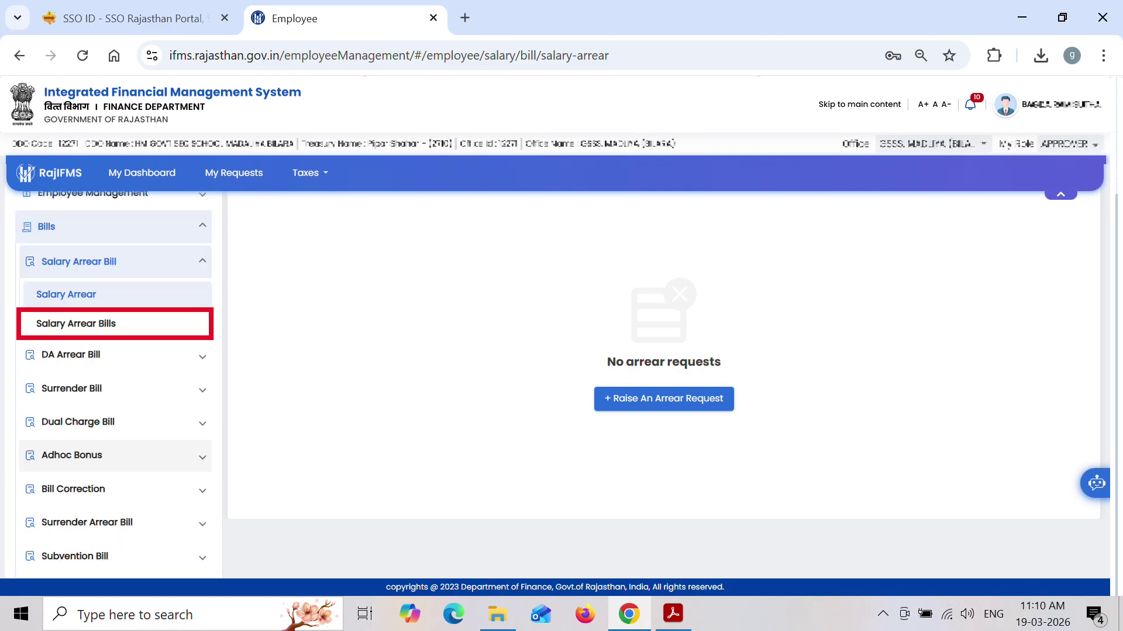
{"action": "left_click", "coordinate": [105, 323]}
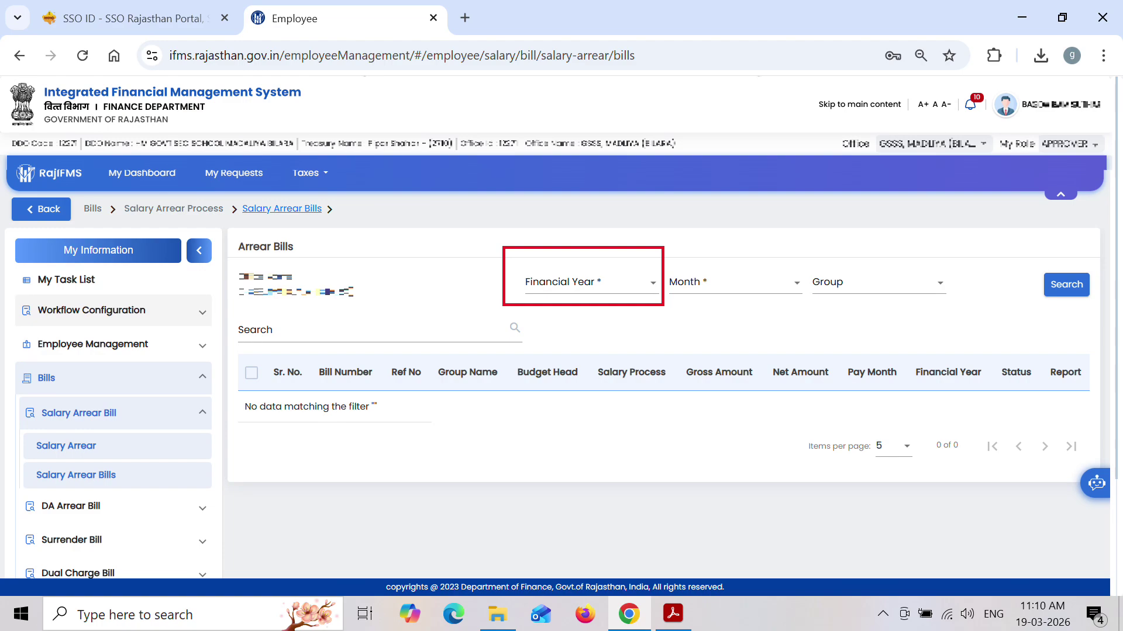
Search the arrear bills for financial year 2025-2026, month MARCH-2026 and group 113 PEEO 01, and view the bill's report
{"action": "left_click", "coordinate": [585, 283]}
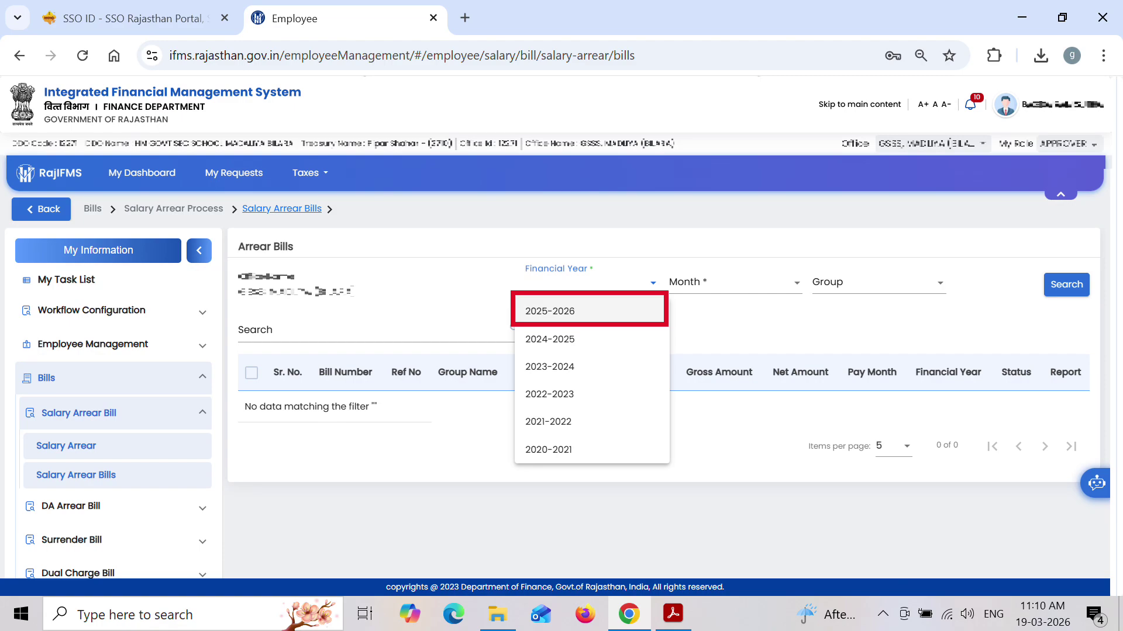
{"action": "left_click", "coordinate": [590, 310]}
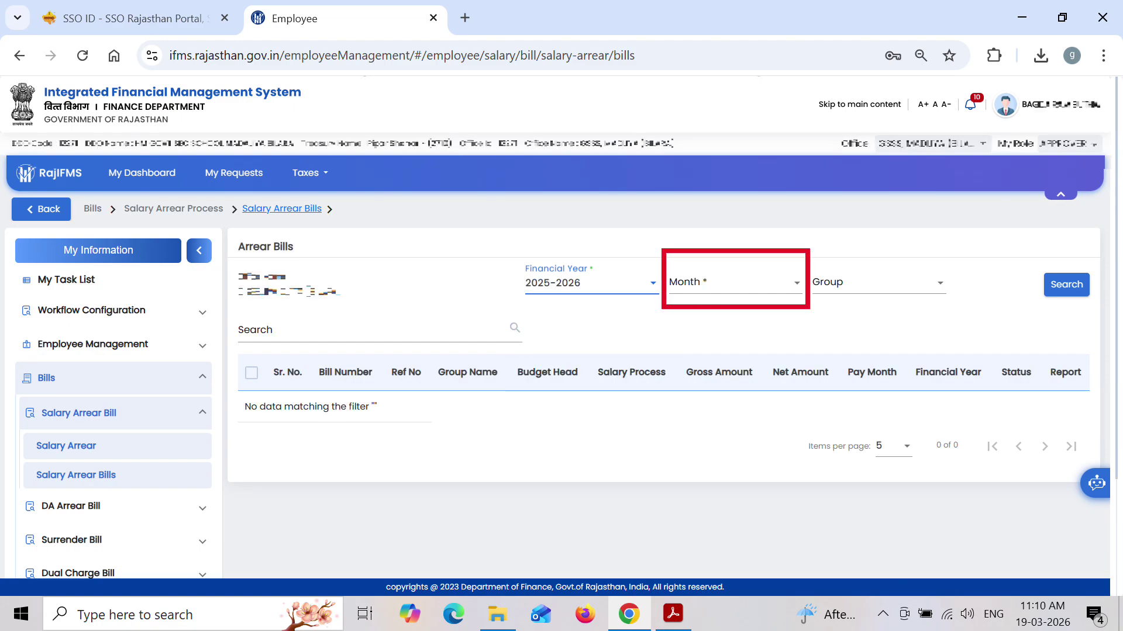
{"action": "left_click", "coordinate": [735, 283]}
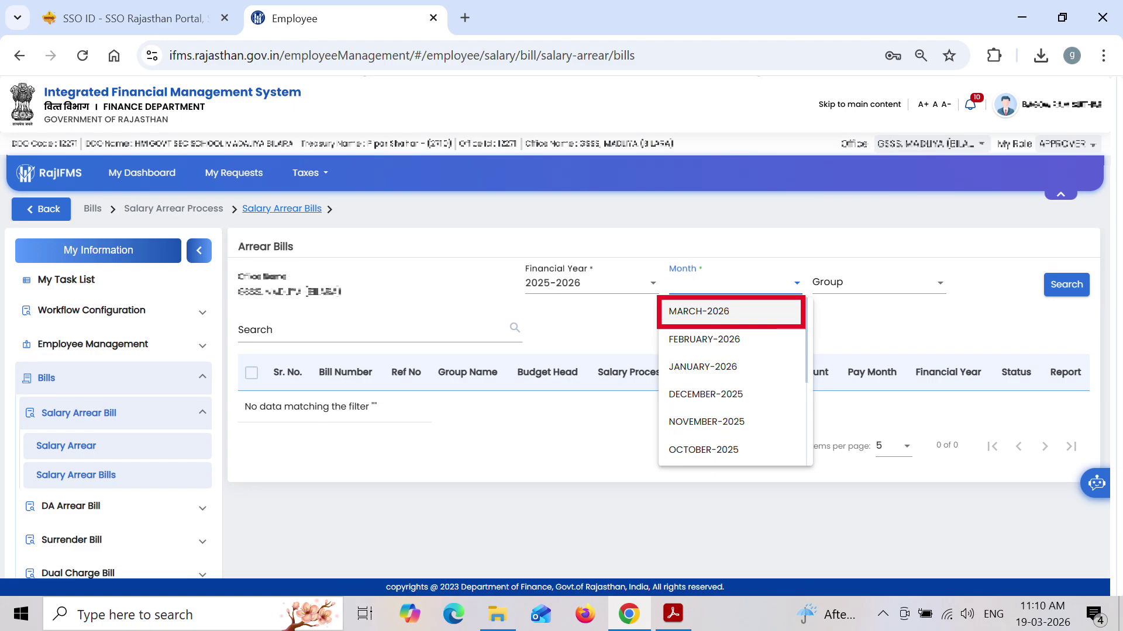
{"action": "left_click", "coordinate": [698, 311]}
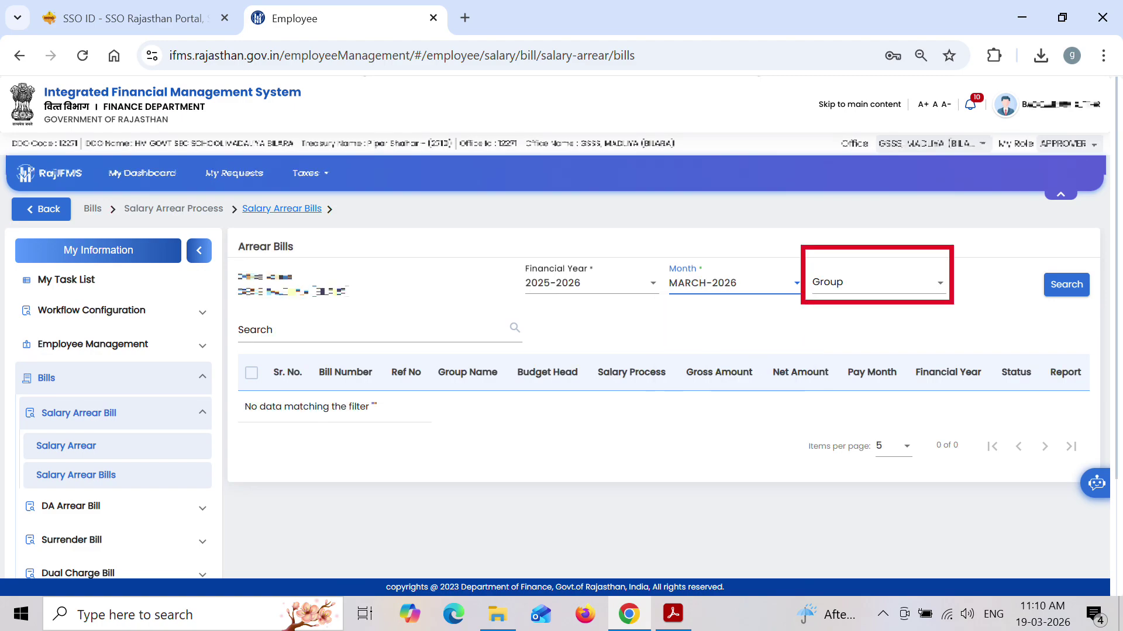
{"action": "left_click", "coordinate": [877, 282]}
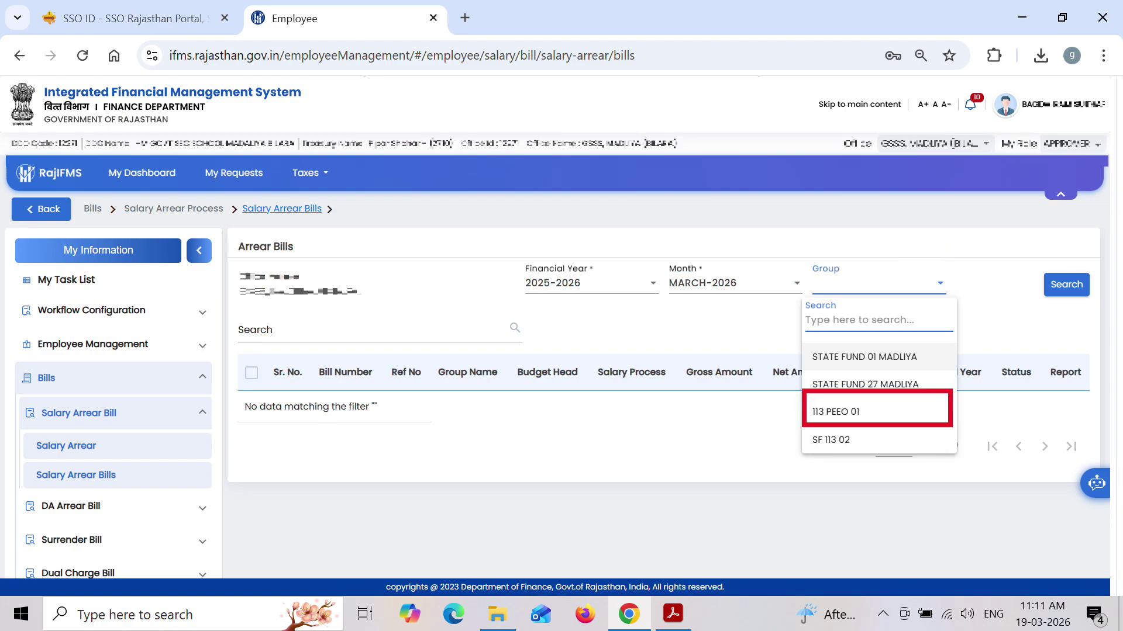
{"action": "left_click", "coordinate": [836, 412]}
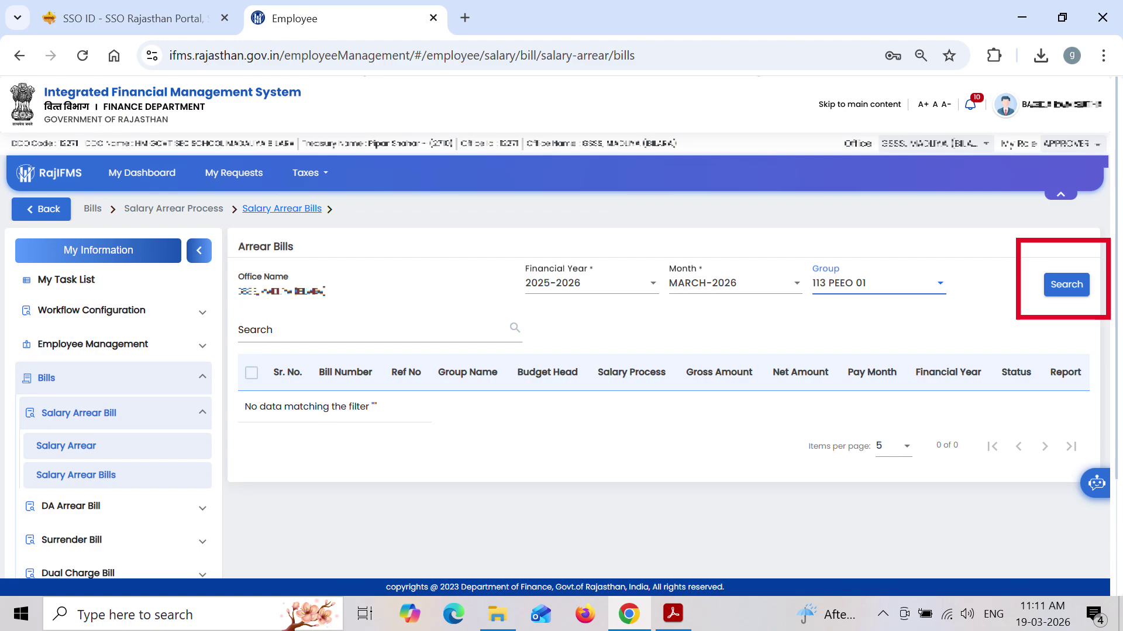
{"action": "left_click", "coordinate": [1066, 285]}
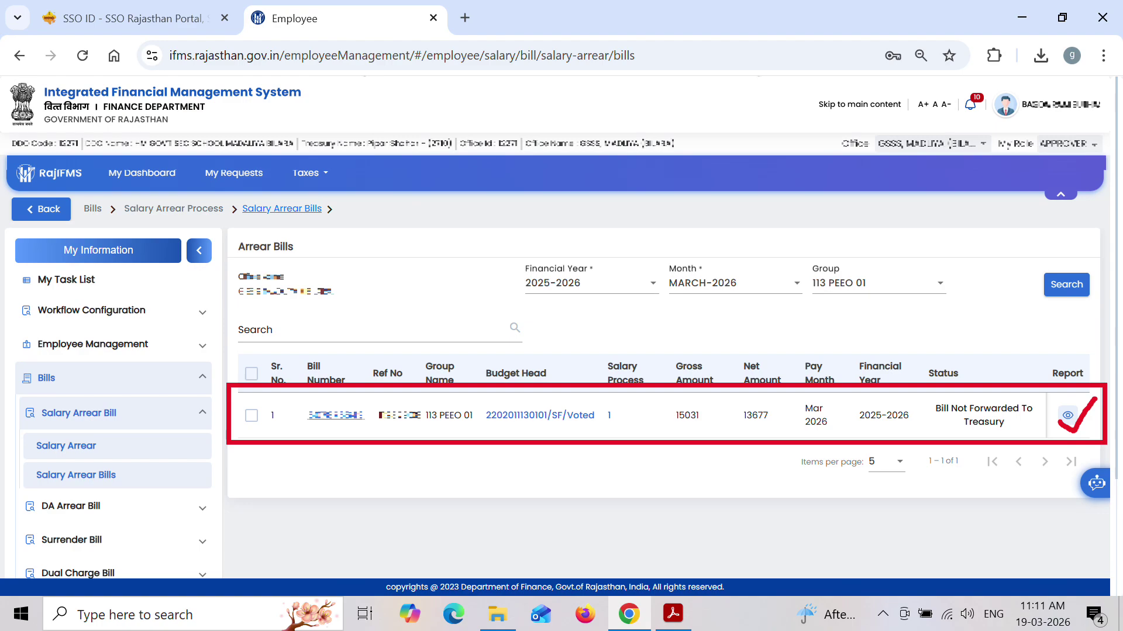
{"action": "left_click", "coordinate": [1068, 415]}
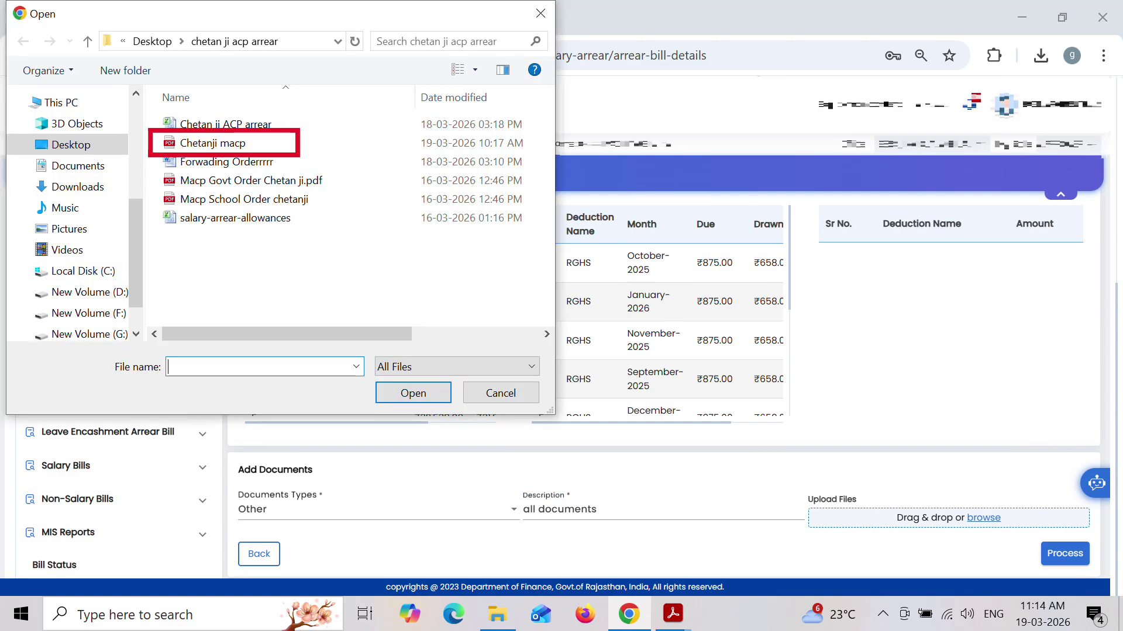
Attach the employee's MACP PDF to the arrear bill as the Other document described as "all documents"
{"action": "left_click", "coordinate": [212, 143]}
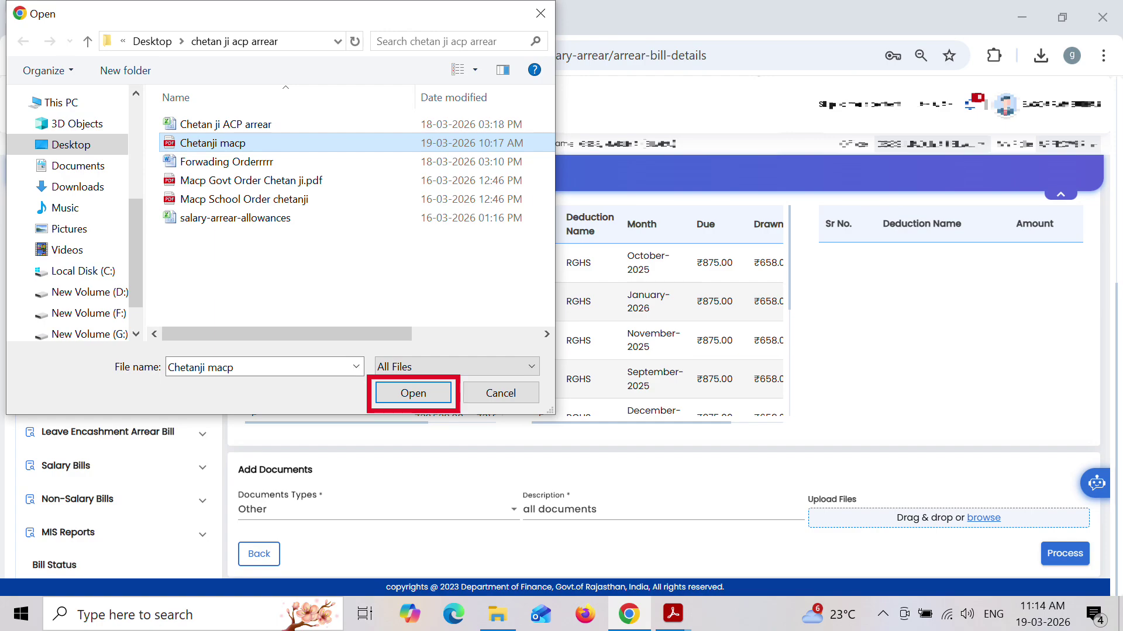
{"action": "key", "text": "Return"}
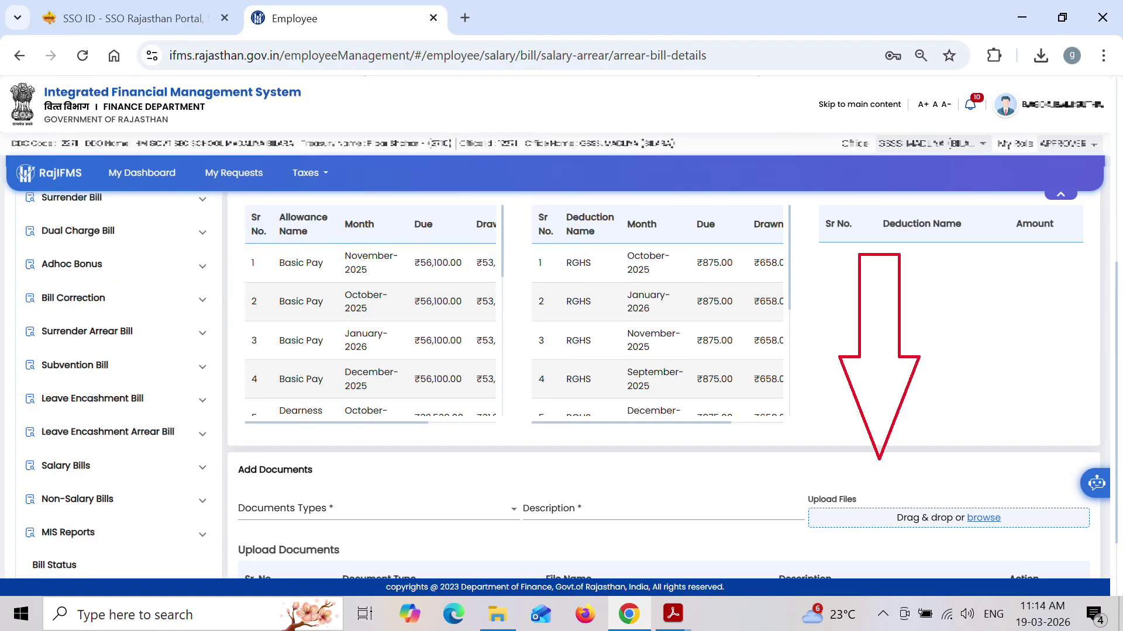
{"action": "scroll", "coordinate": [663, 386], "scroll_direction": "down", "scroll_amount": 2}
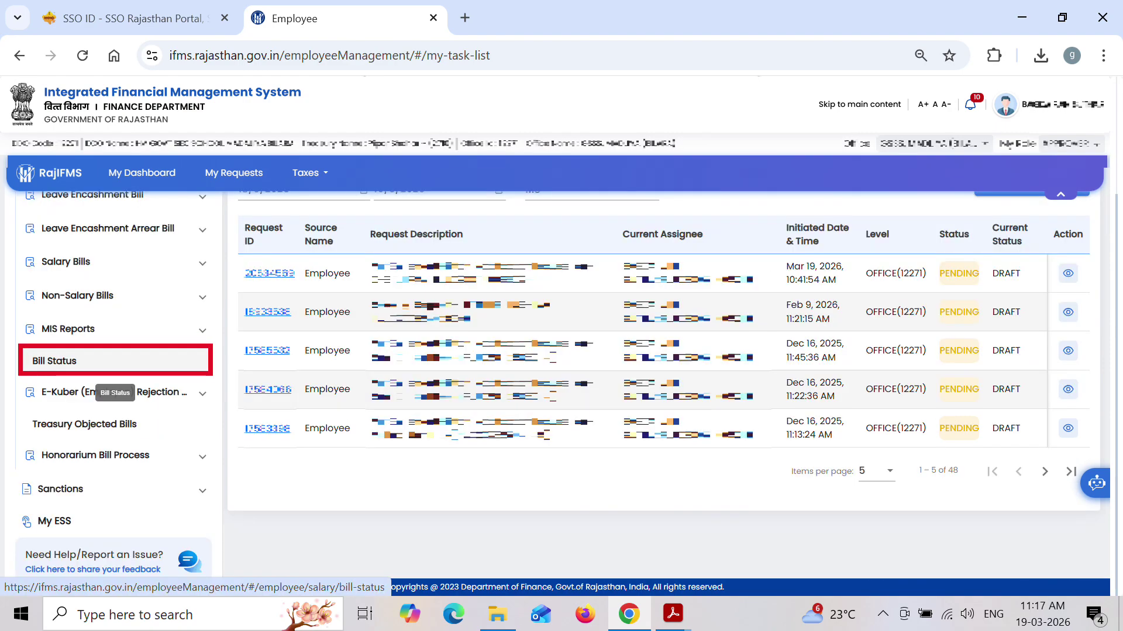
Open the Bill Status page to check the status of the salary arrear bill
{"action": "left_click", "coordinate": [111, 367]}
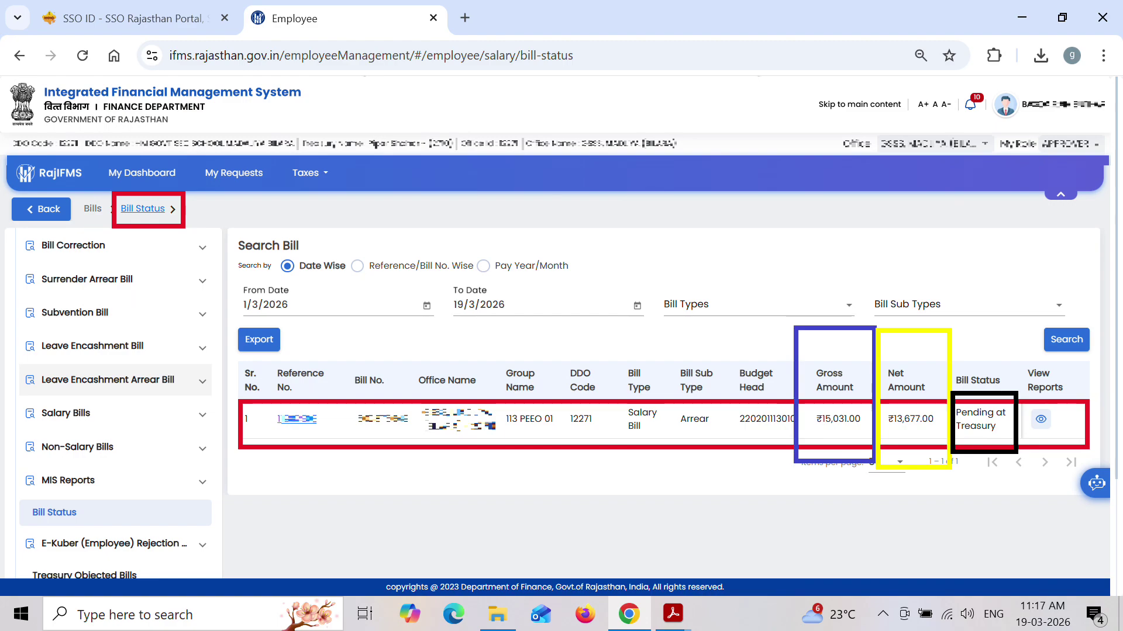